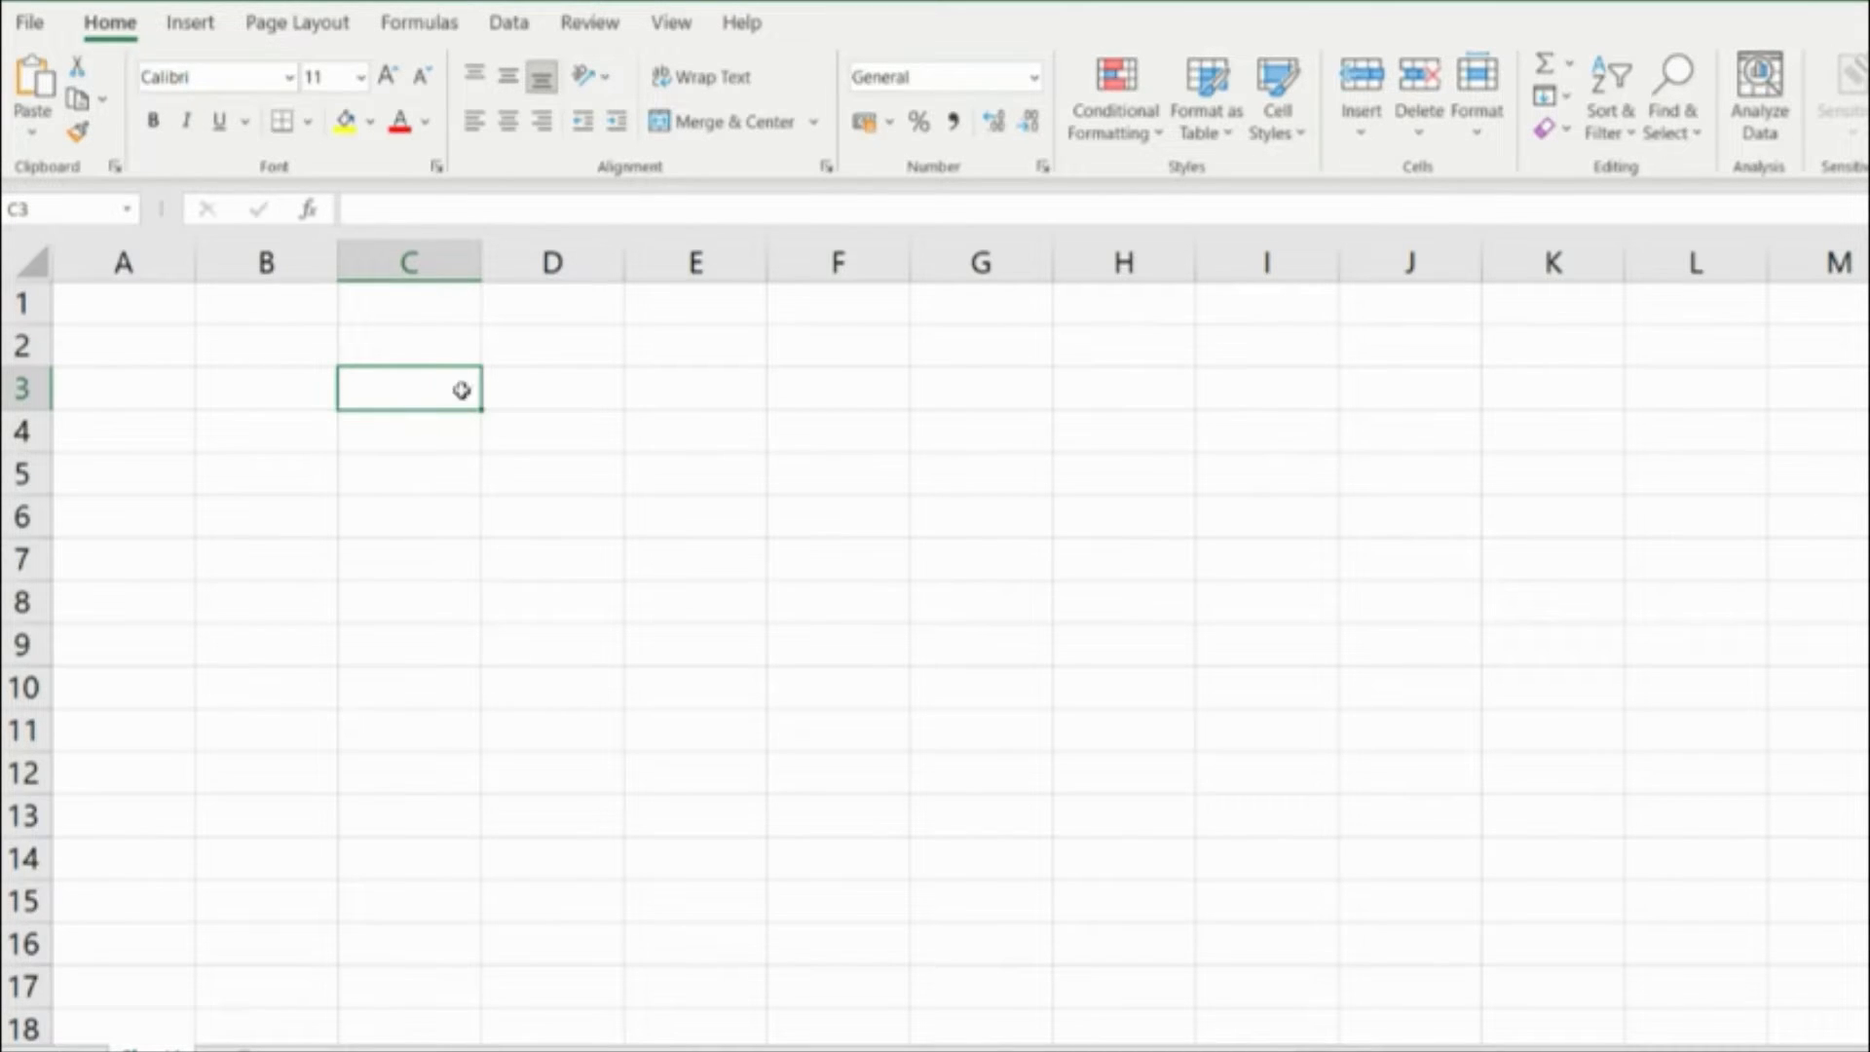
- Enter 1 in C3 and 2 in C4, and extend the number sequence down to C16
{"action": "left_click", "coordinate": [523, 391]}
{"action": "left_click", "coordinate": [426, 396]}
{"action": "type", "text": "1"}
{"action": "key", "text": "Return"}
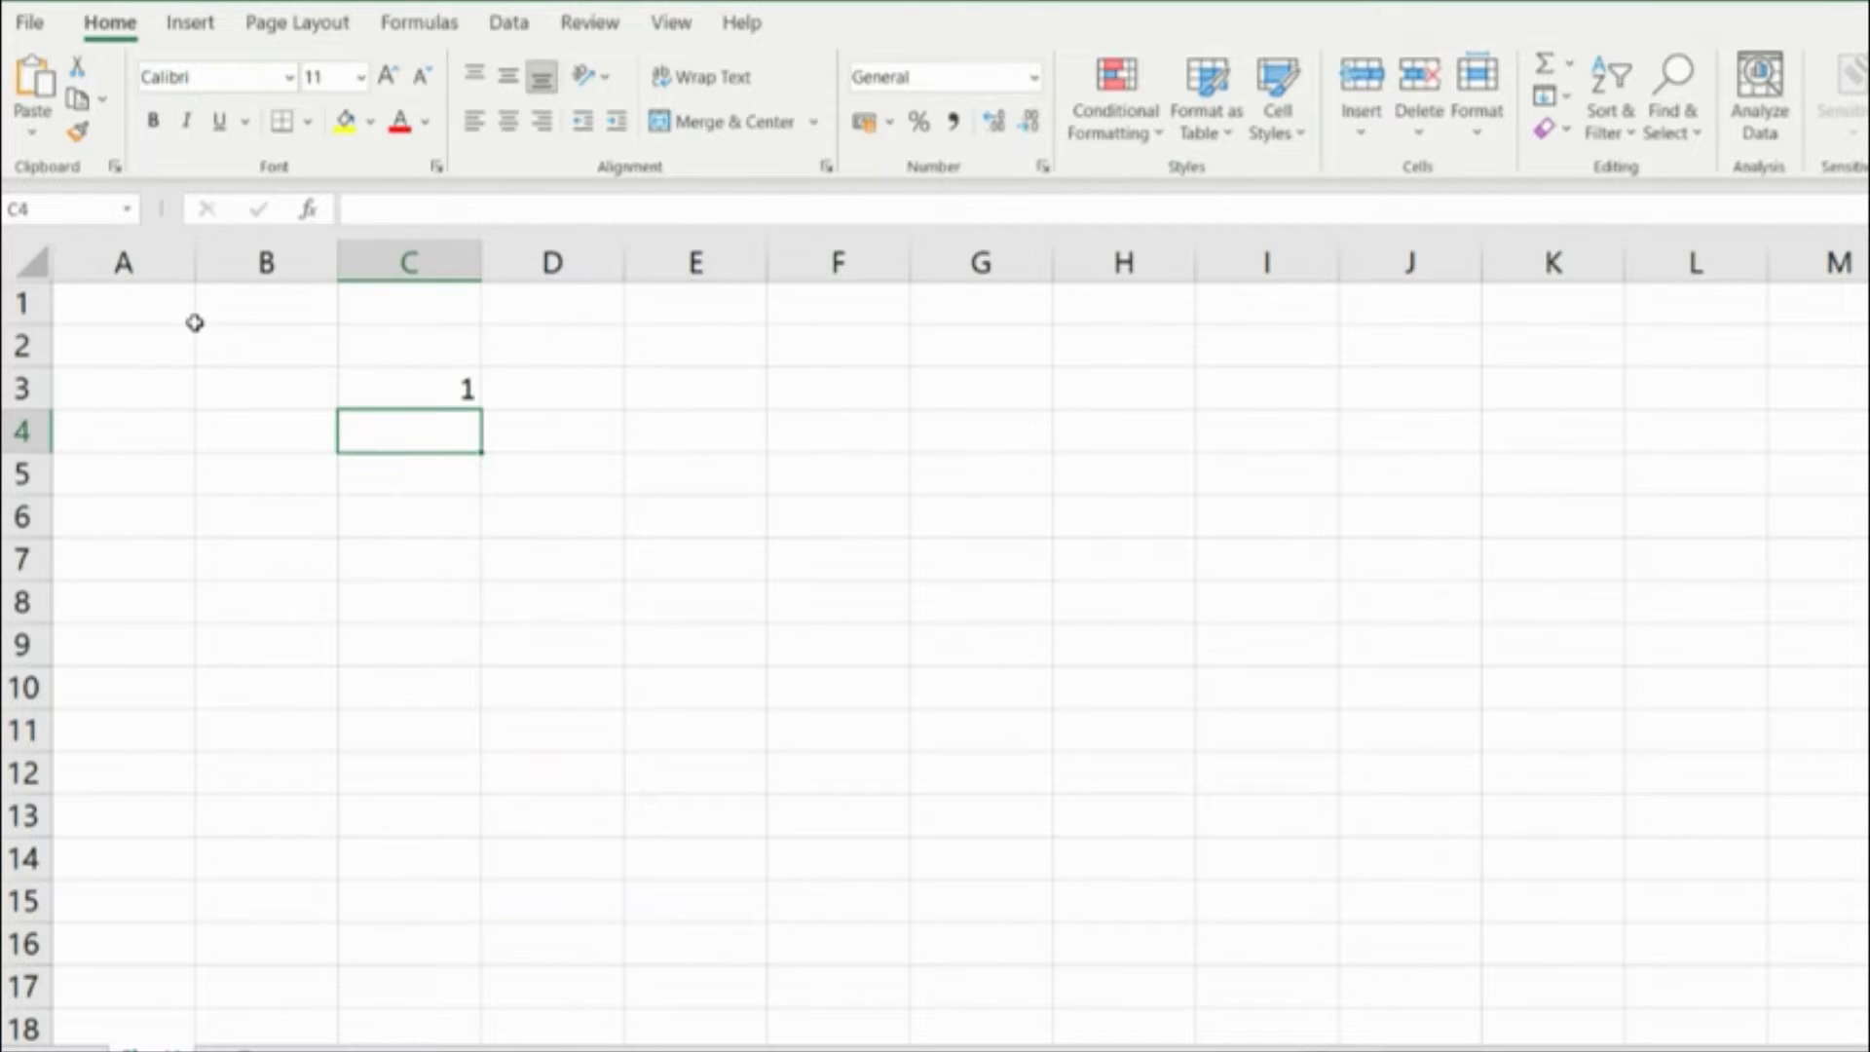
{"action": "type", "text": "2"}
{"action": "key", "text": "Return"}
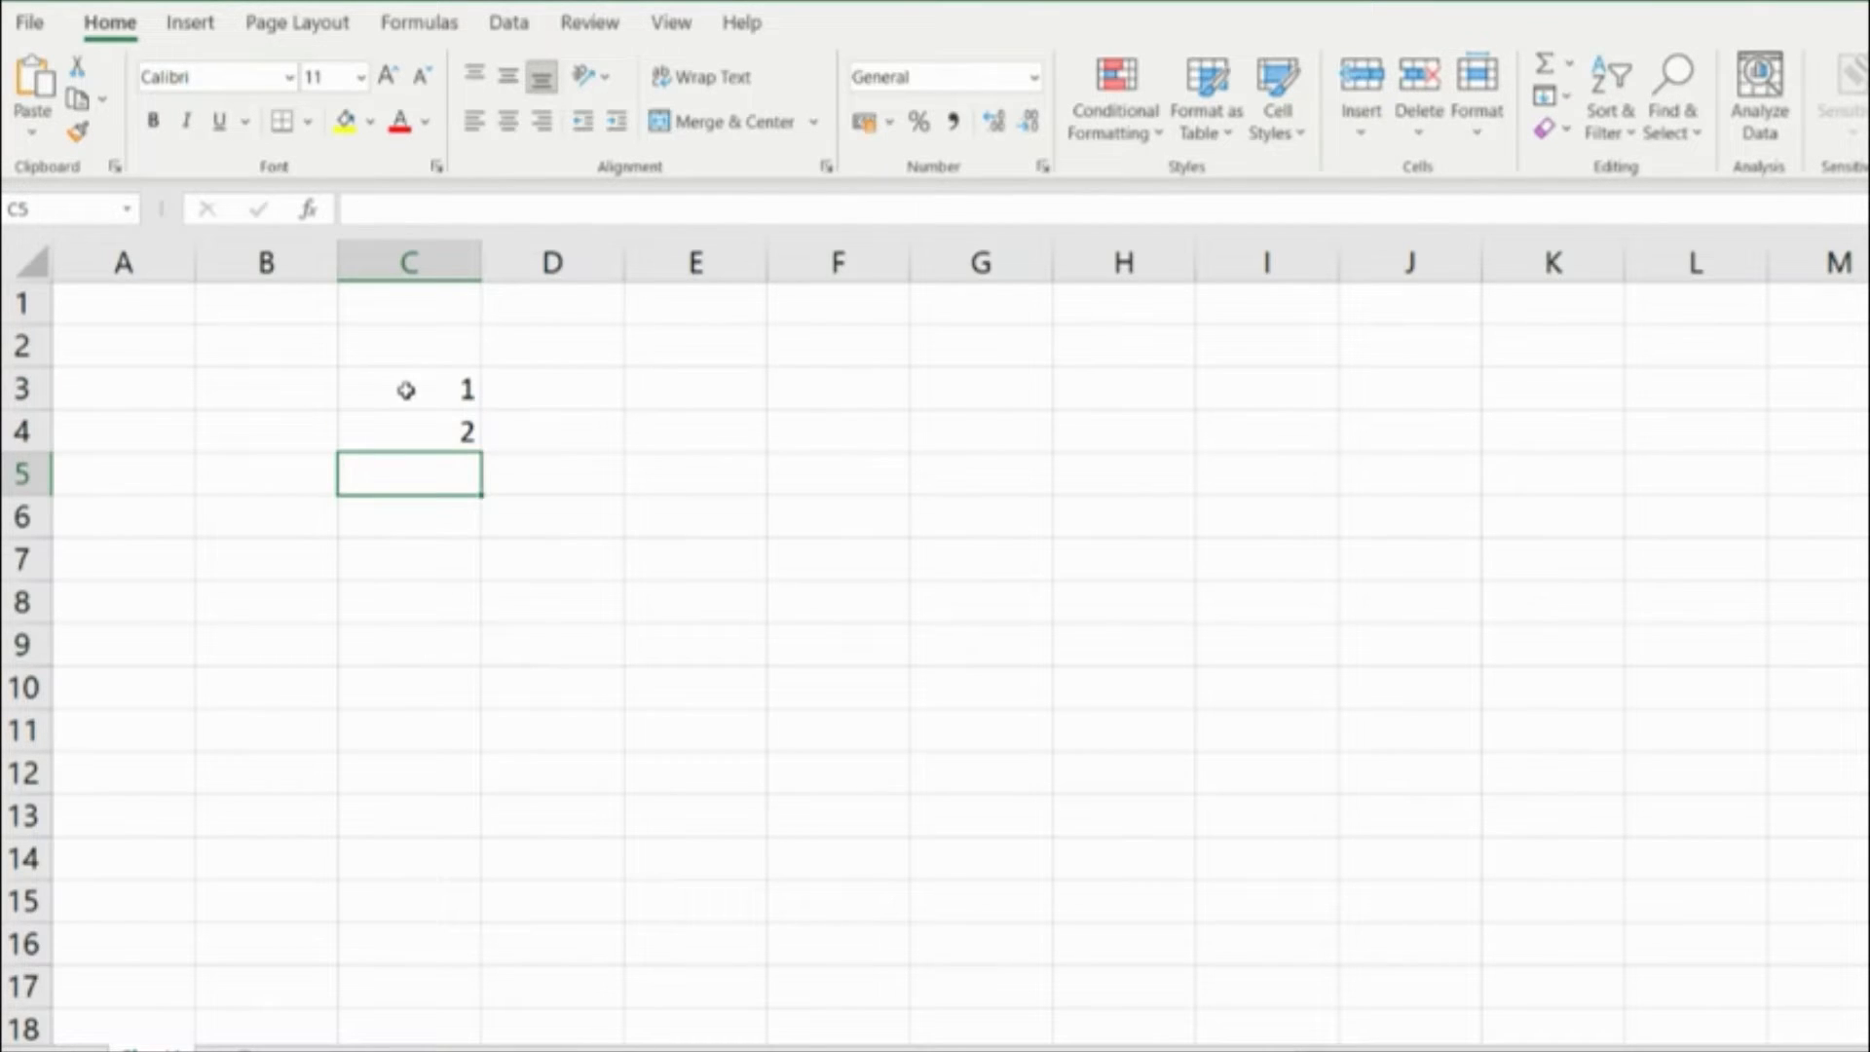
{"action": "left_click_drag", "start_coordinate": [405, 389], "coordinate": [457, 979]}
{"action": "left_click", "coordinate": [585, 897]}
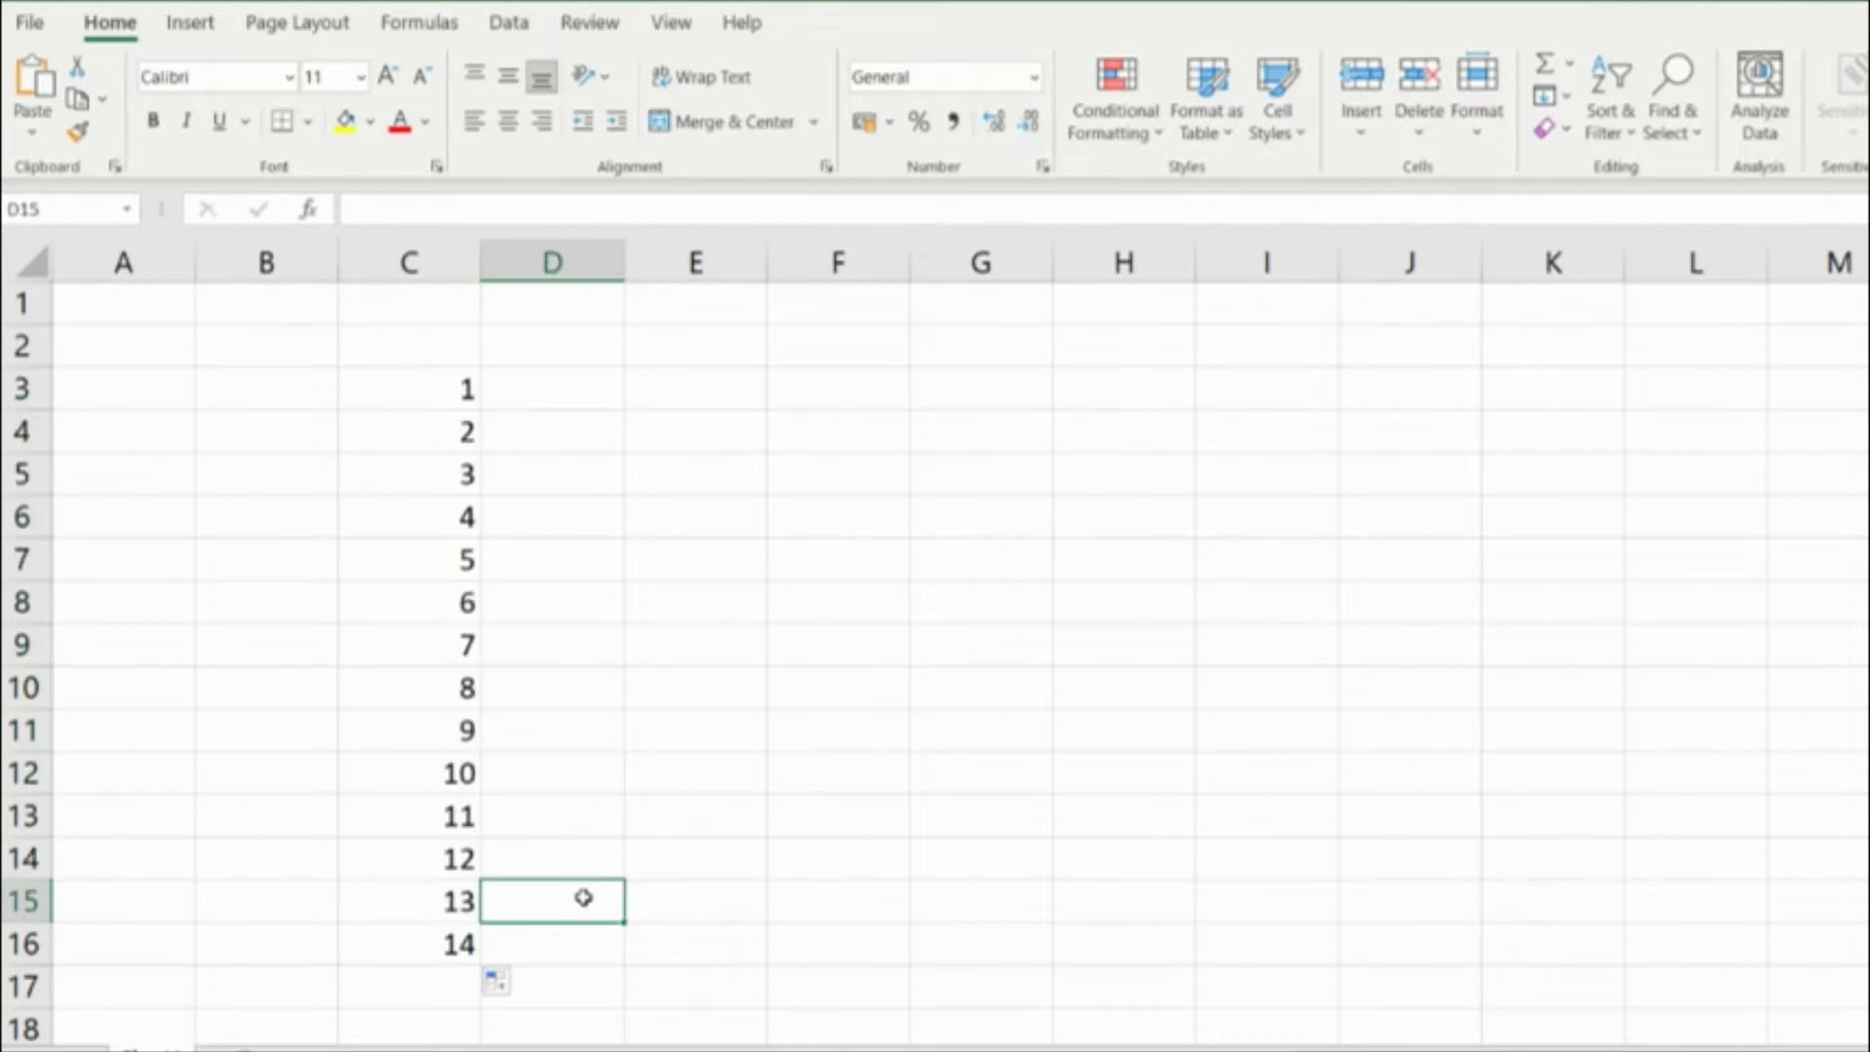
- Enter 1 in E3 and the formula +E3+1 in E4
{"action": "left_click", "coordinate": [701, 393]}
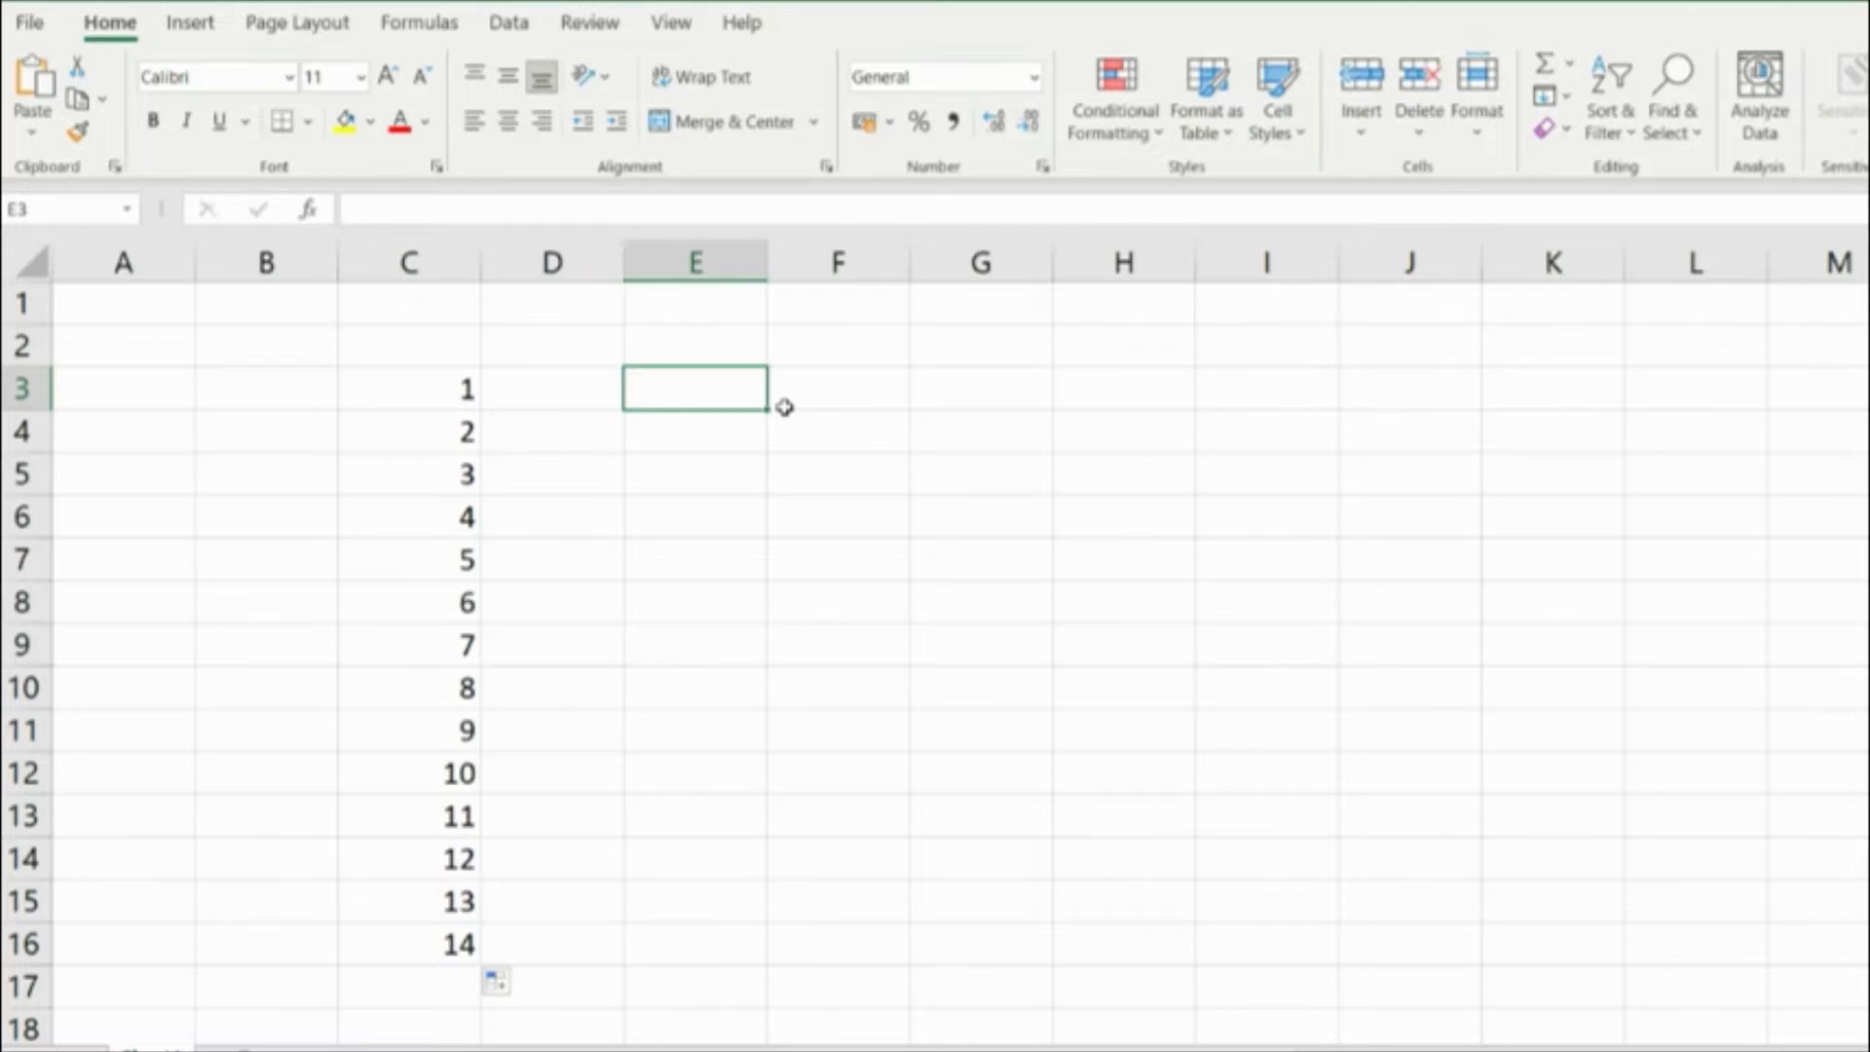
{"action": "type", "text": "1"}
{"action": "key", "text": "Return"}
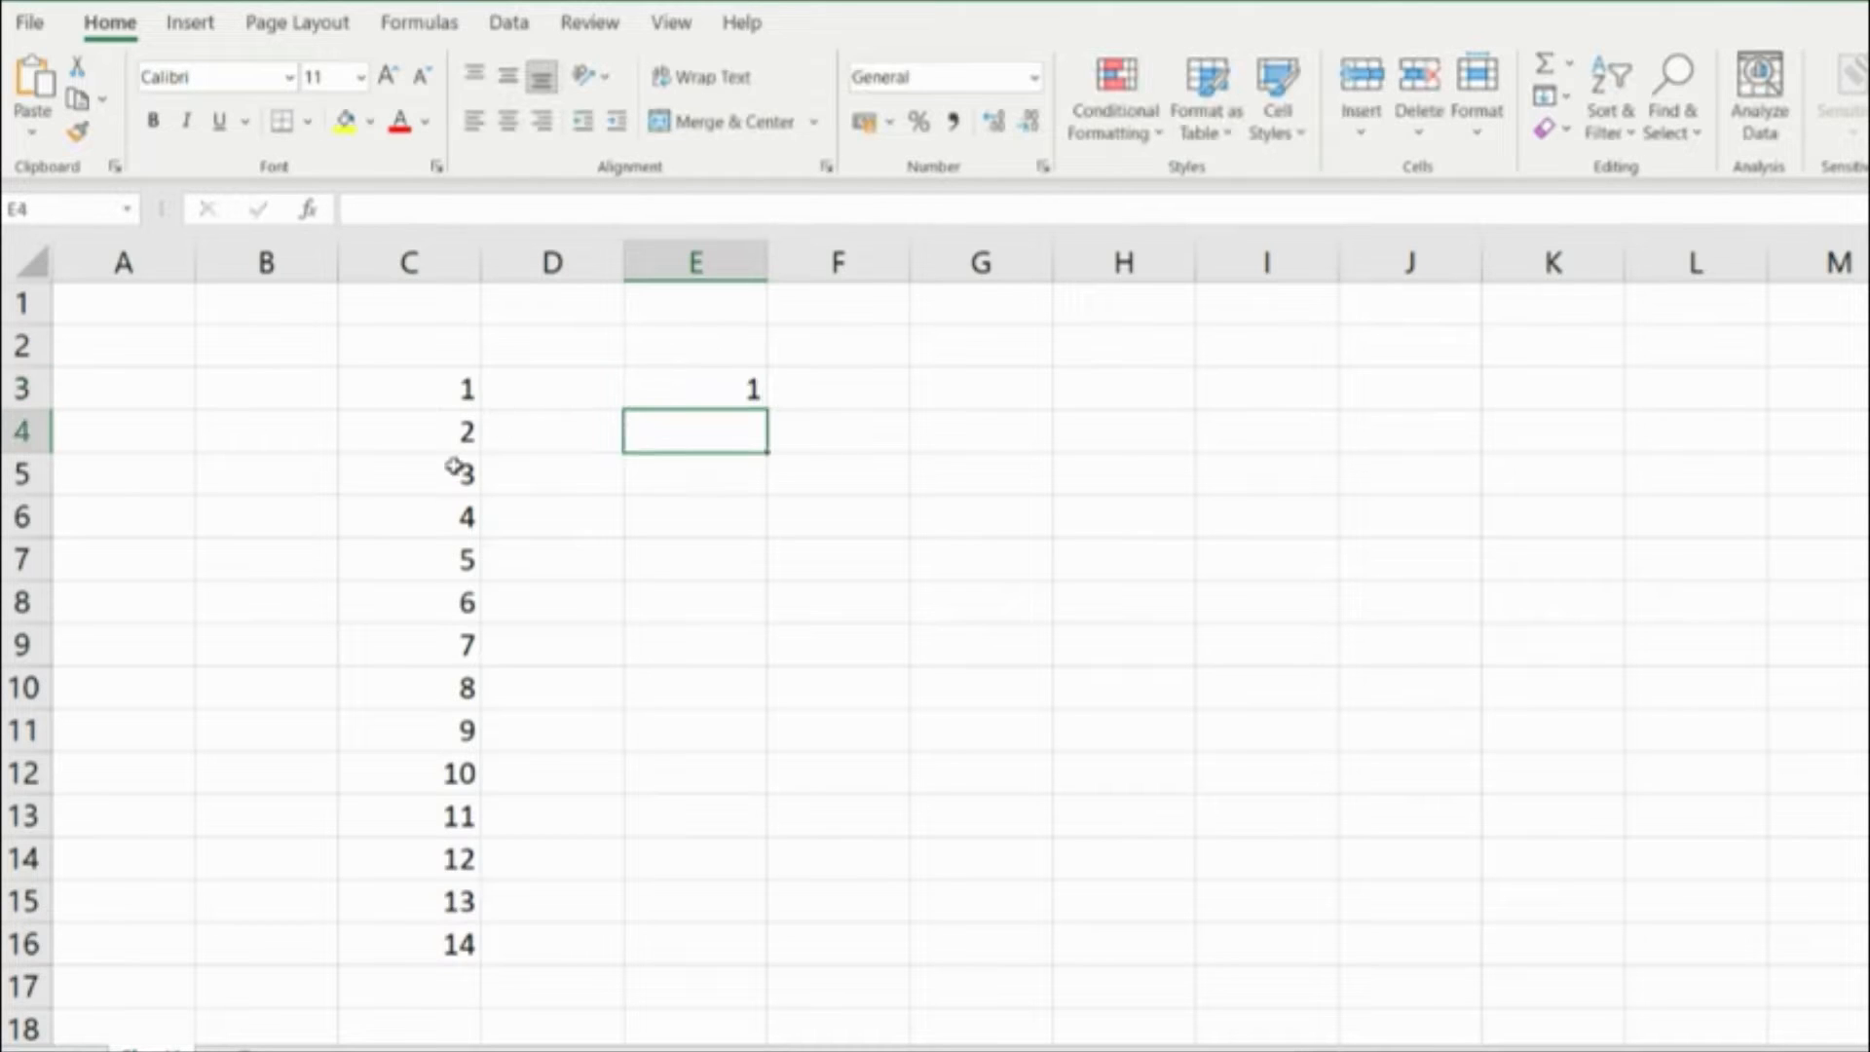
{"action": "type", "text": "+"}
{"action": "key", "text": "Up"}
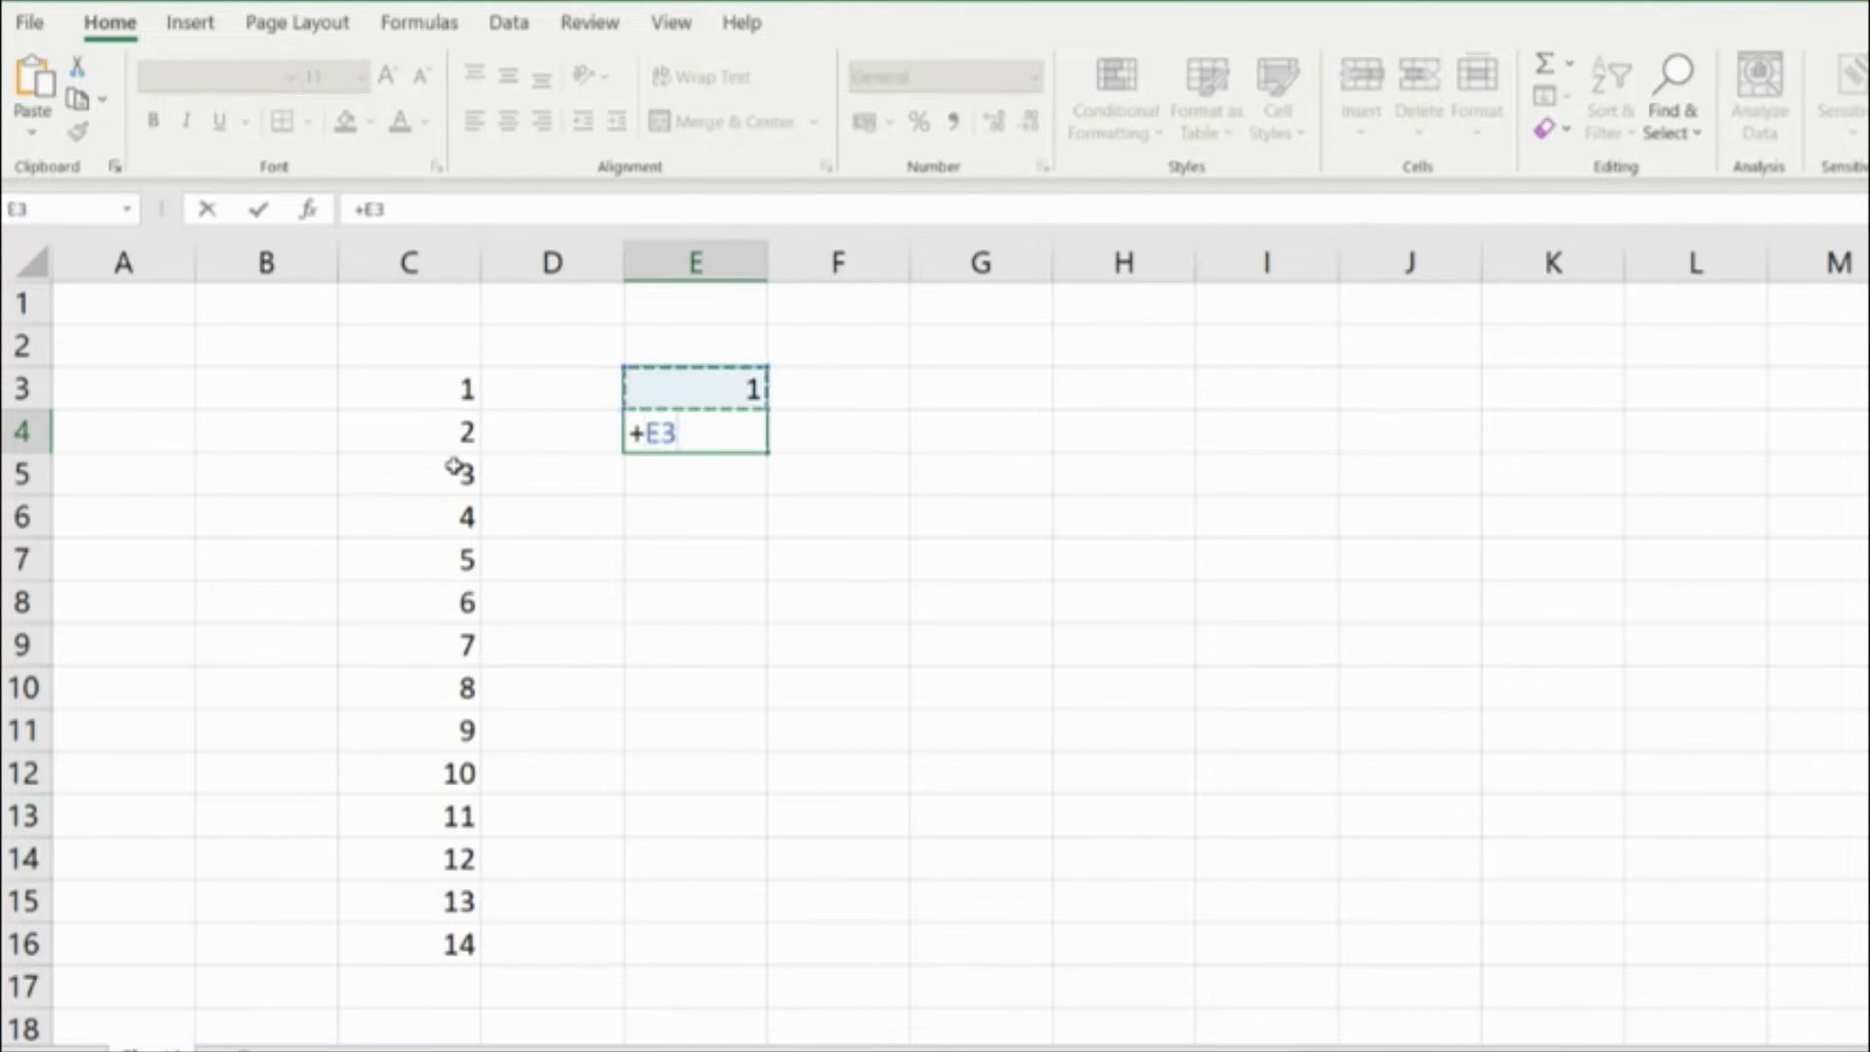
{"action": "type", "text": "+1"}
{"action": "key", "text": "Return"}
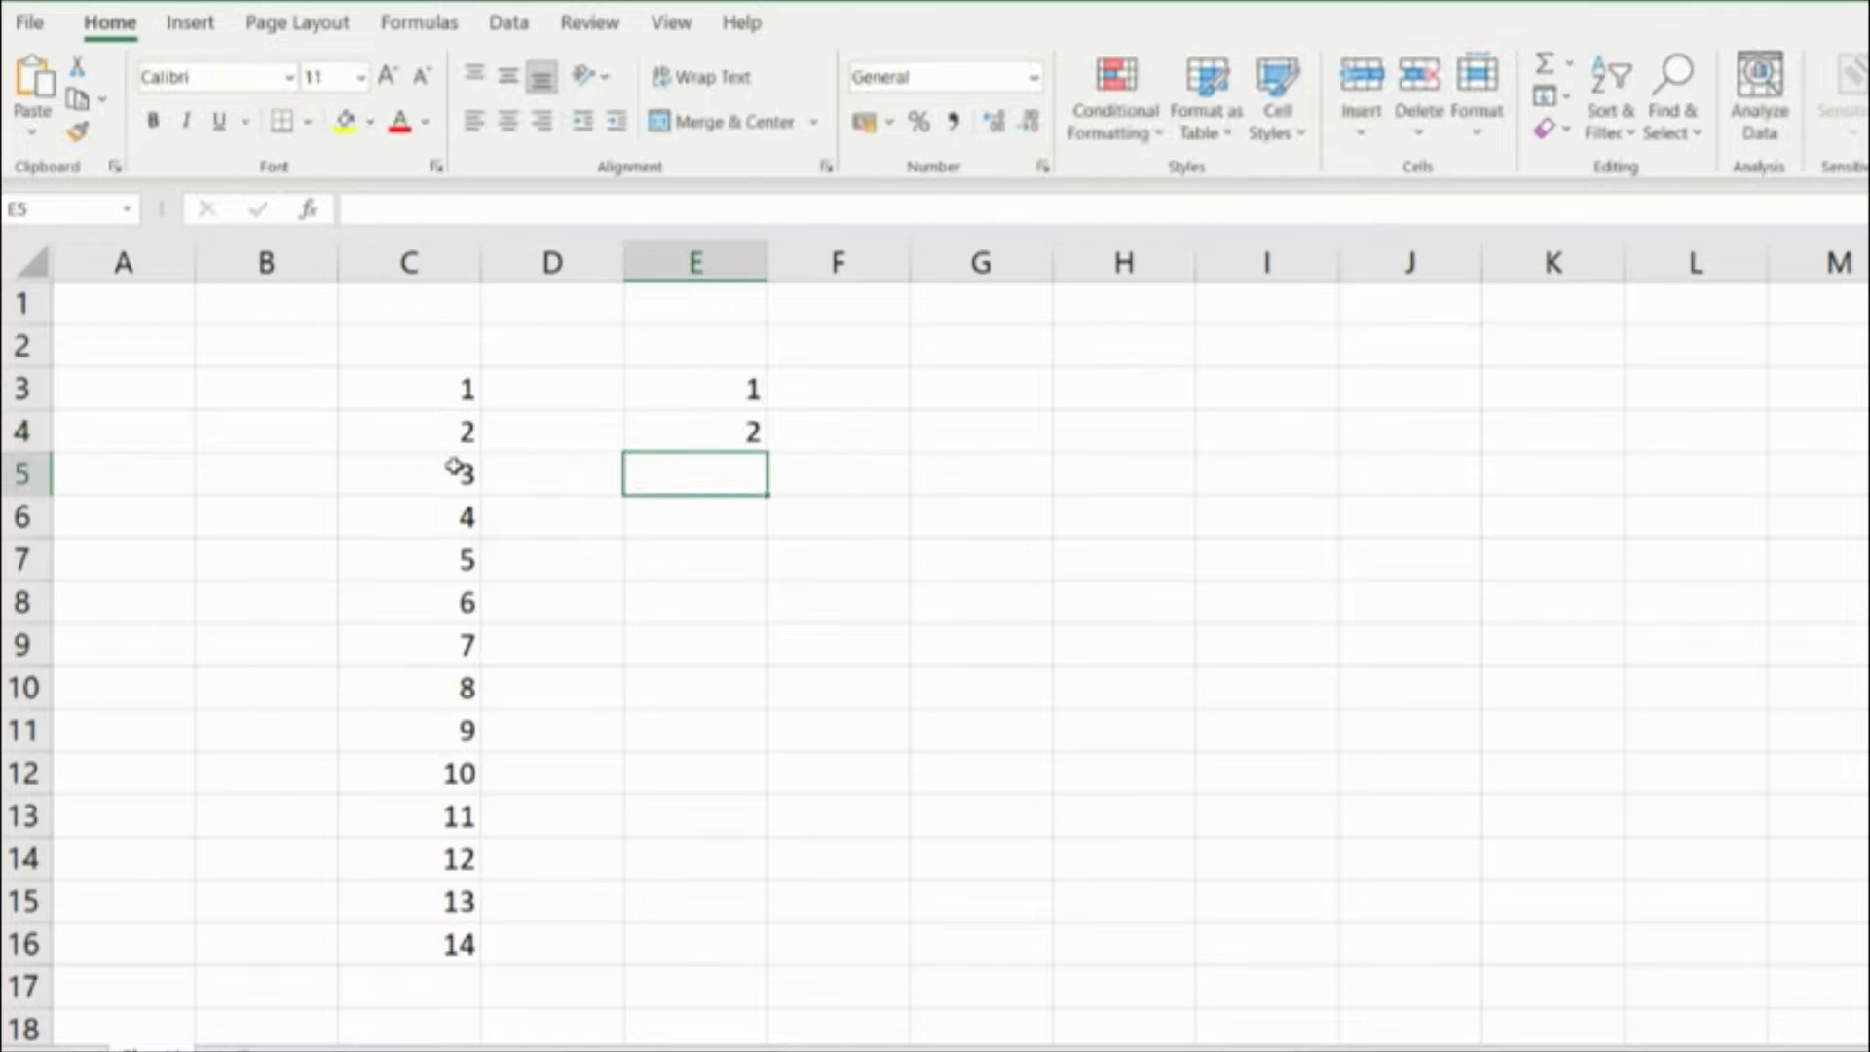
- Copy the formula in E4 down through E16 and review the formulas in the filled cells
{"action": "left_click", "coordinate": [747, 441]}
{"action": "left_click_drag", "start_coordinate": [766, 453], "coordinate": [743, 949]}
{"action": "left_click", "coordinate": [655, 916]}
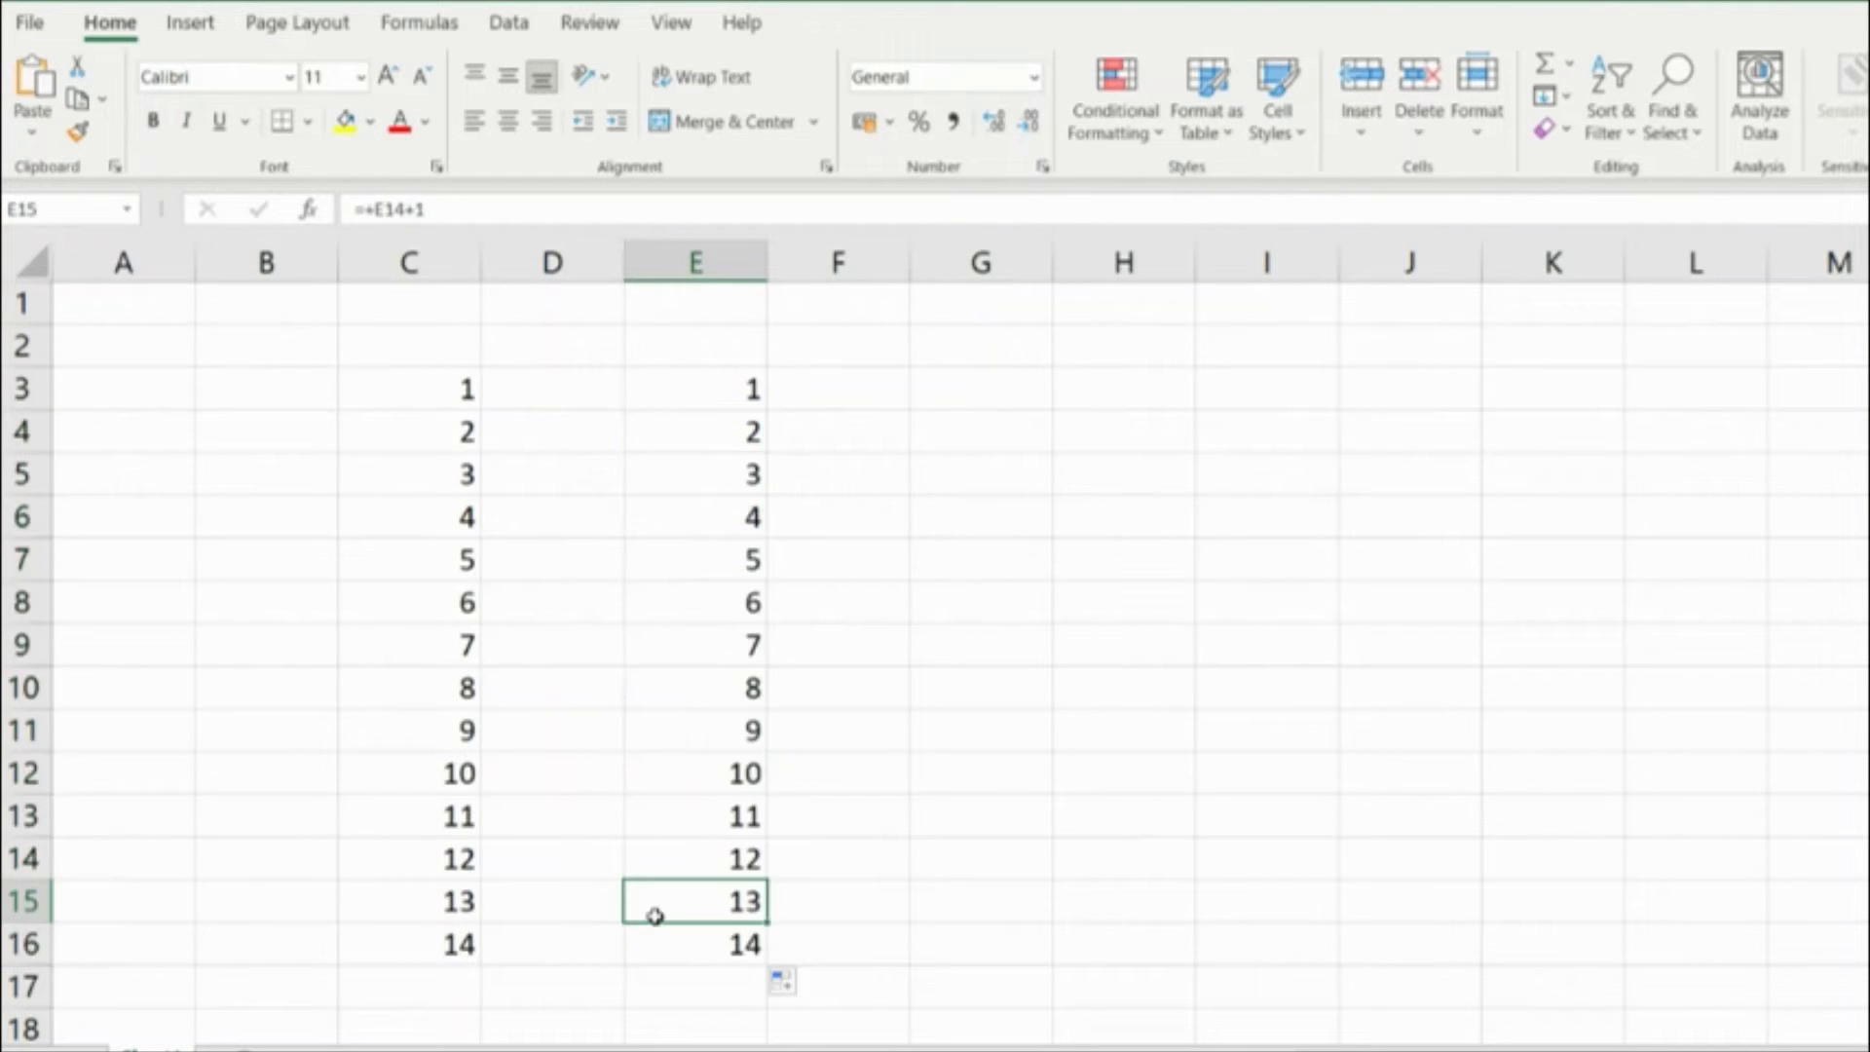
{"action": "left_click", "coordinate": [659, 556]}
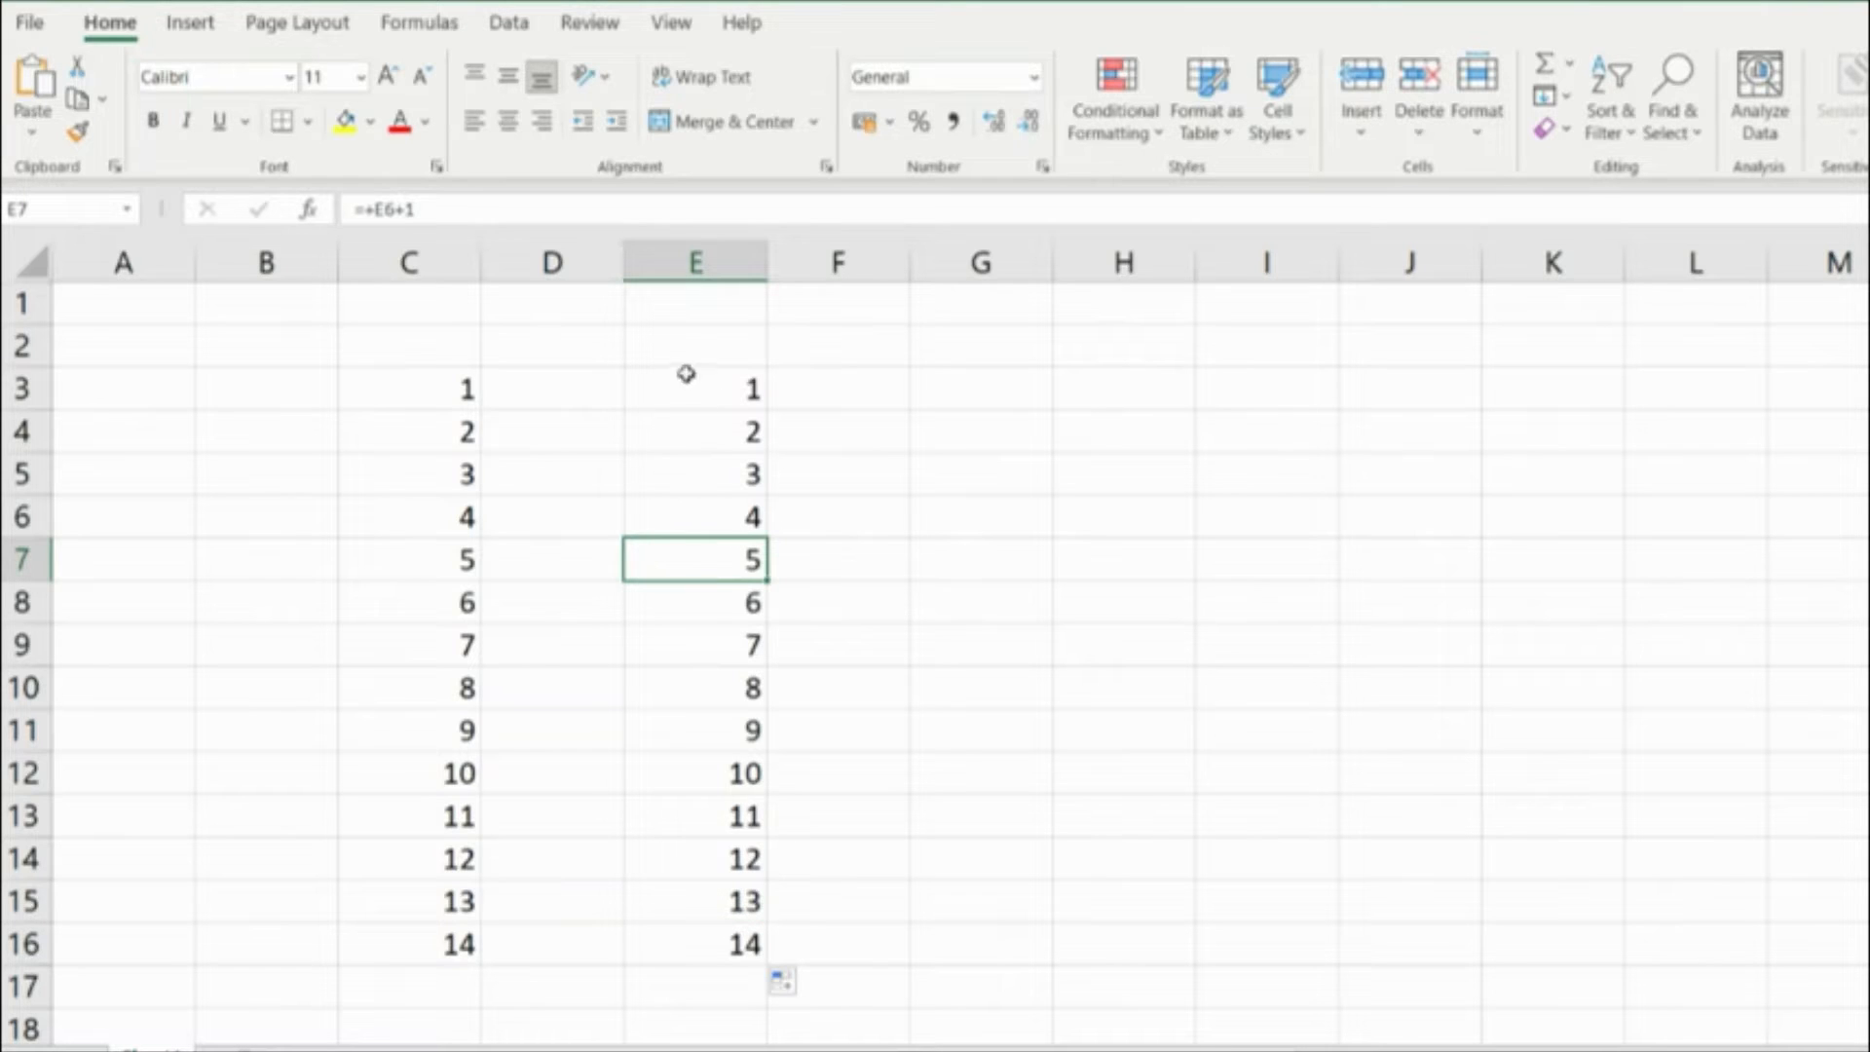
{"action": "left_click", "coordinate": [466, 404]}
{"action": "left_click", "coordinate": [719, 389]}
{"action": "left_click", "coordinate": [687, 817]}
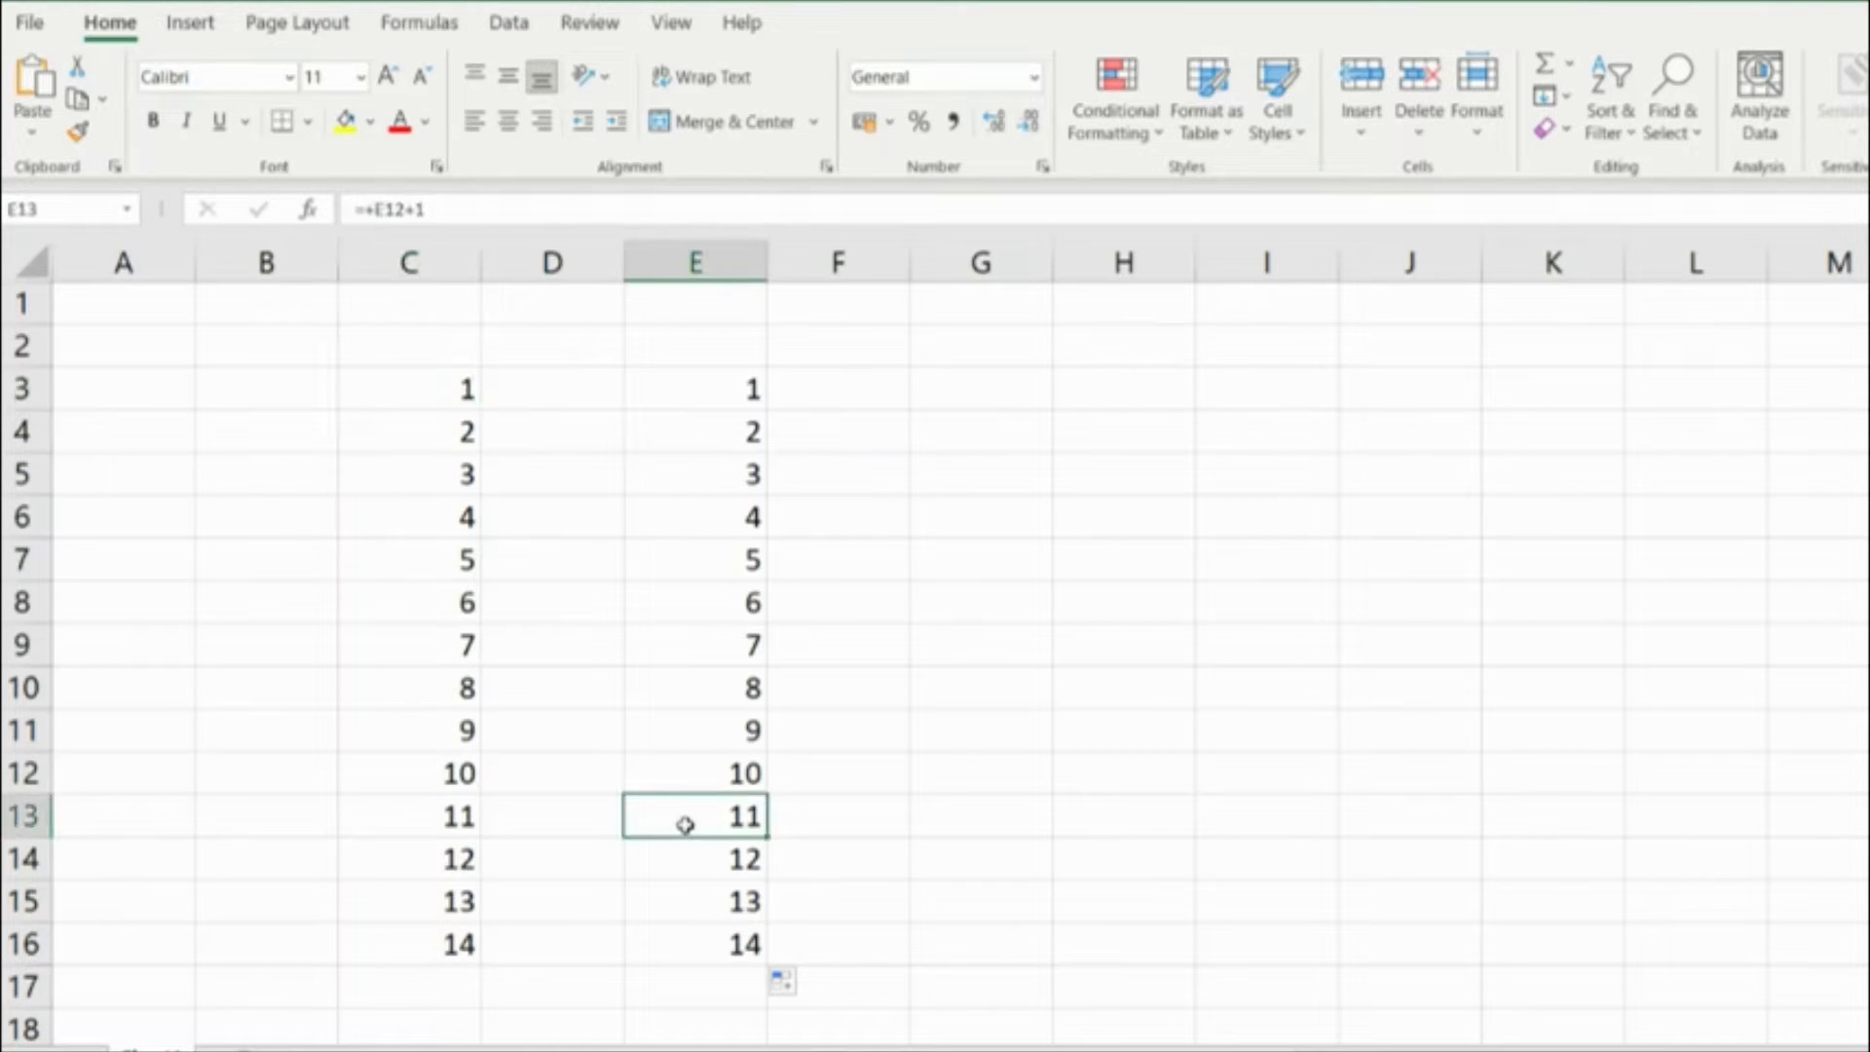
{"action": "left_click_drag", "start_coordinate": [703, 738], "coordinate": [716, 935]}
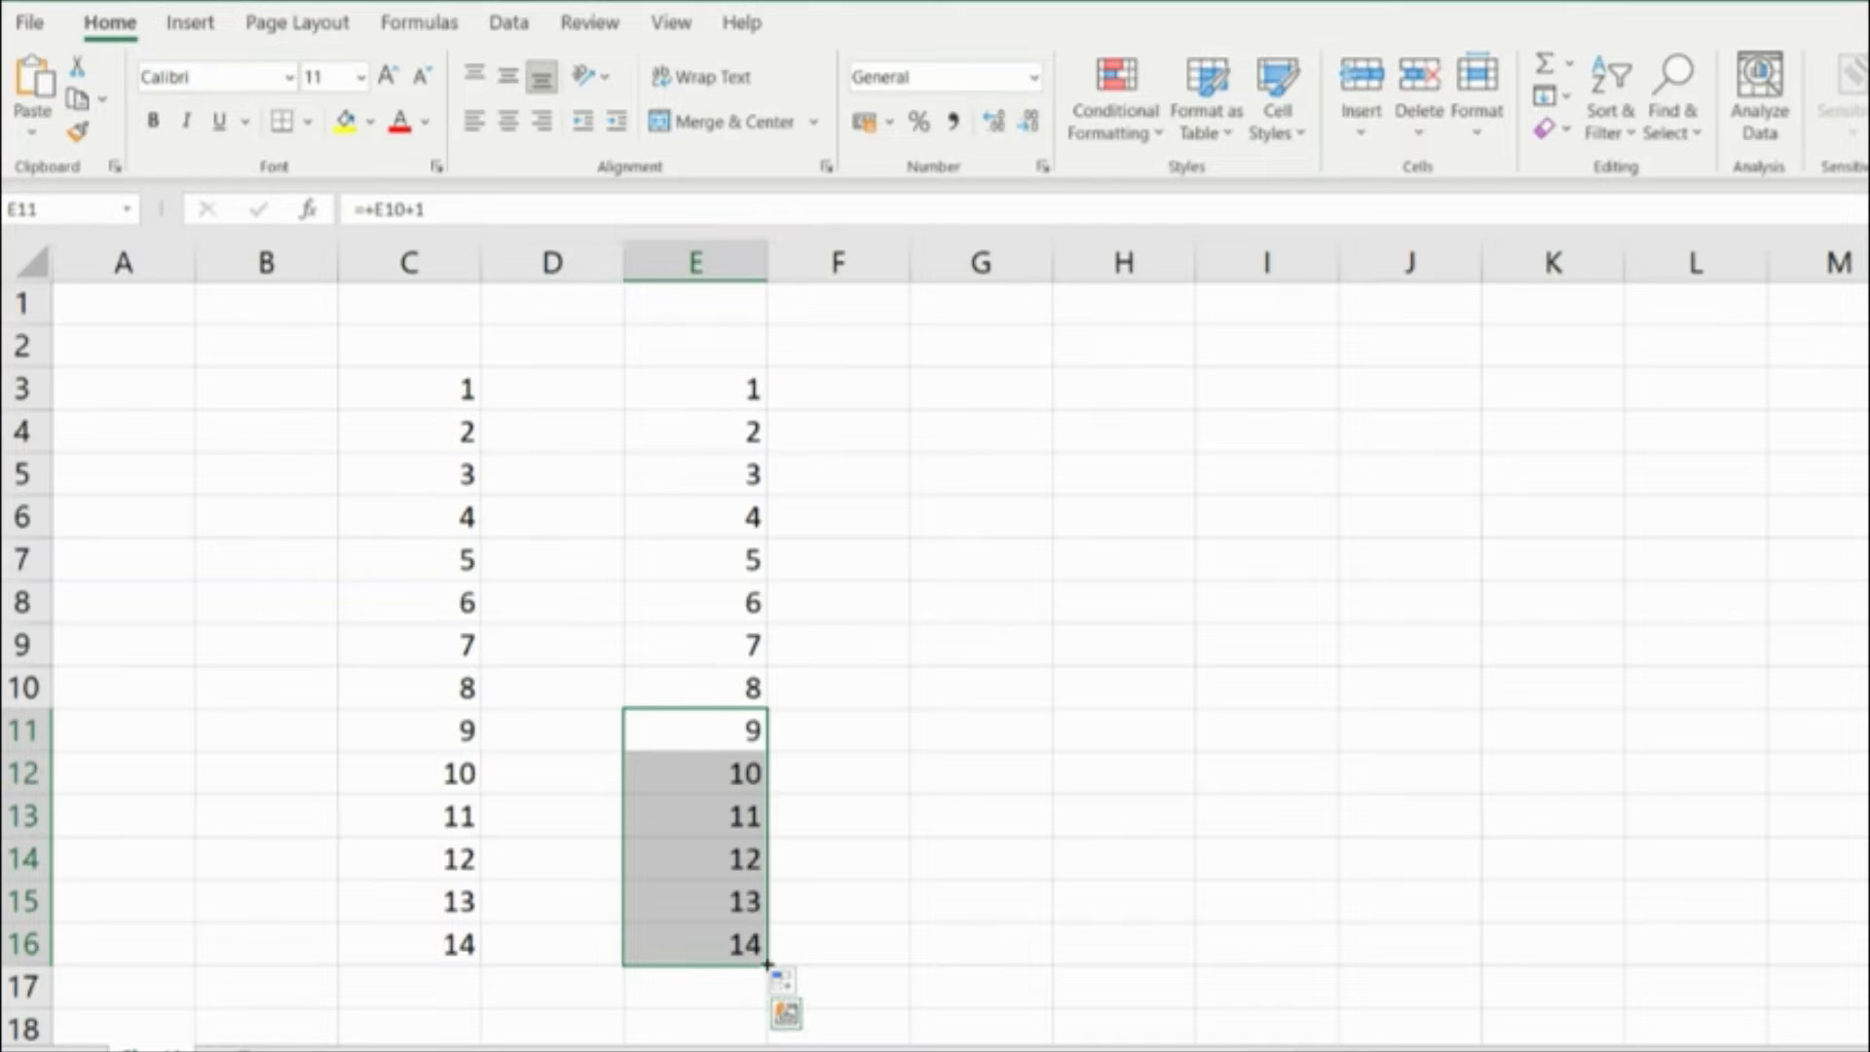
- Enter the starting value 1 in cell G3
{"action": "left_click", "coordinate": [906, 648]}
{"action": "left_click", "coordinate": [1038, 429]}
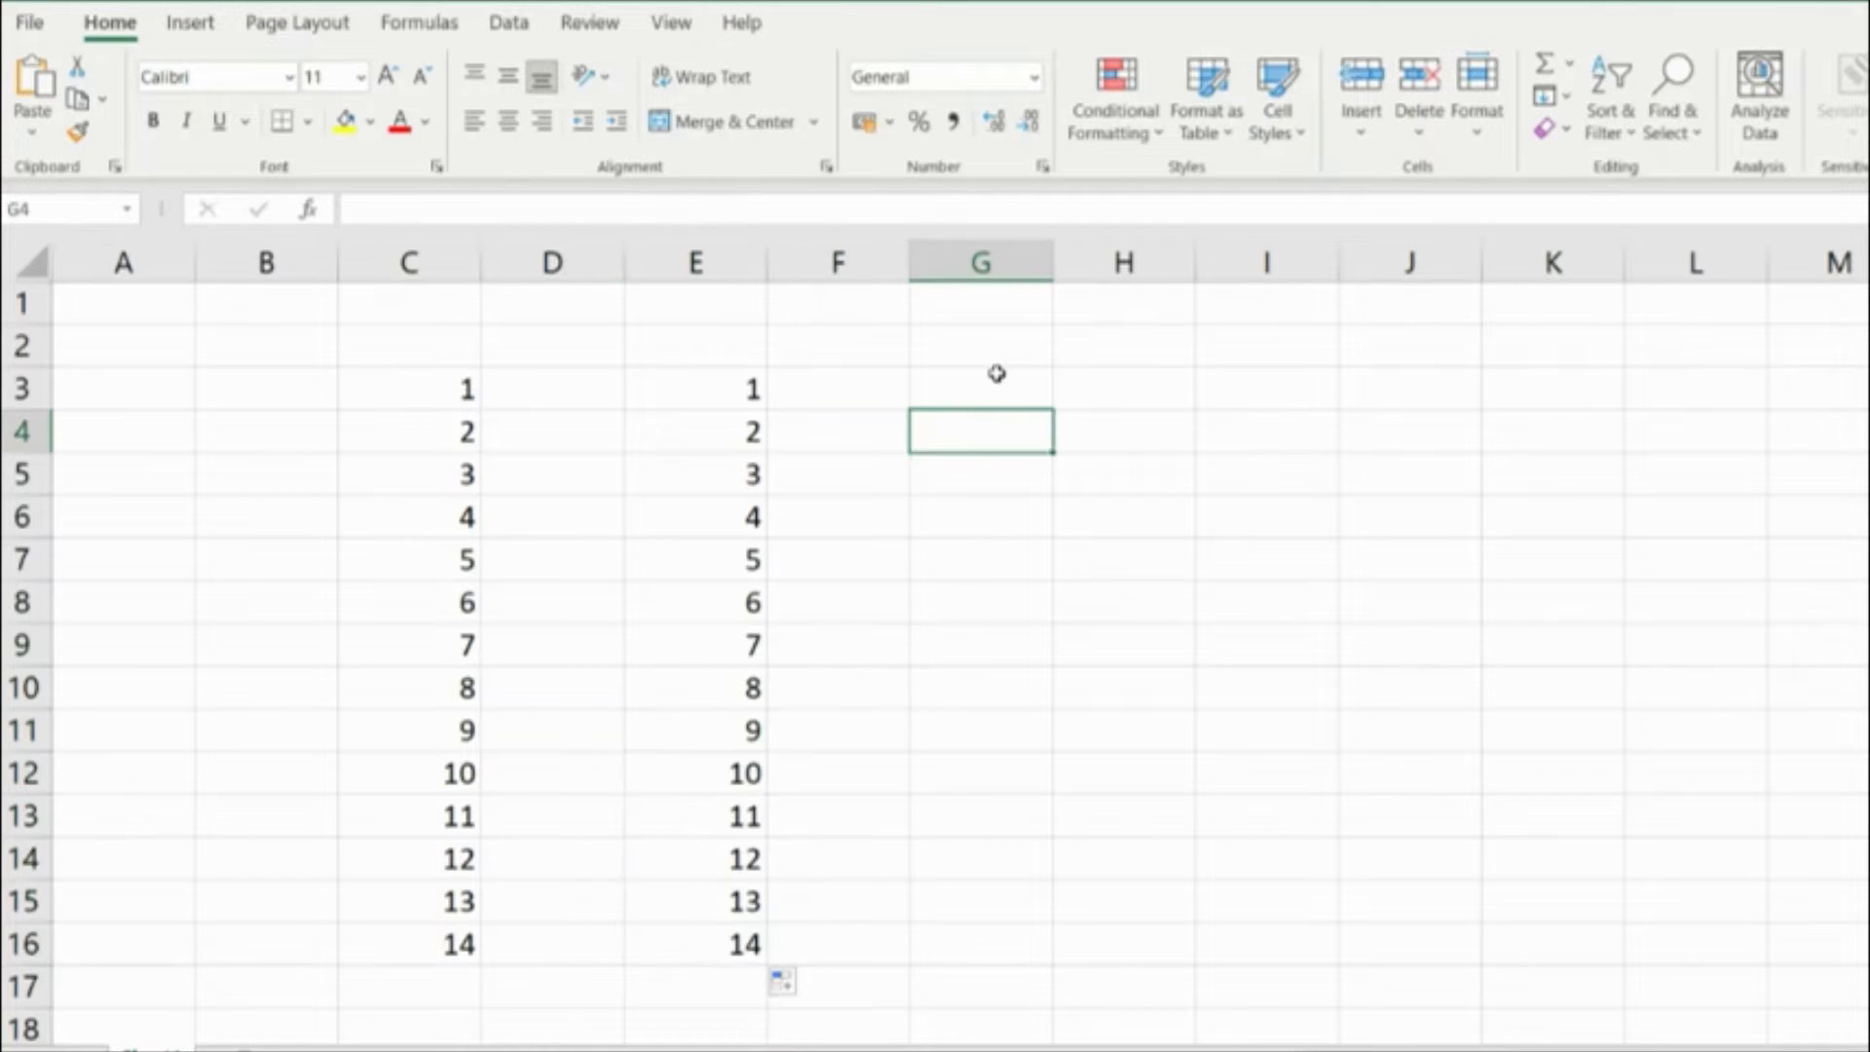
{"action": "left_click", "coordinate": [994, 378]}
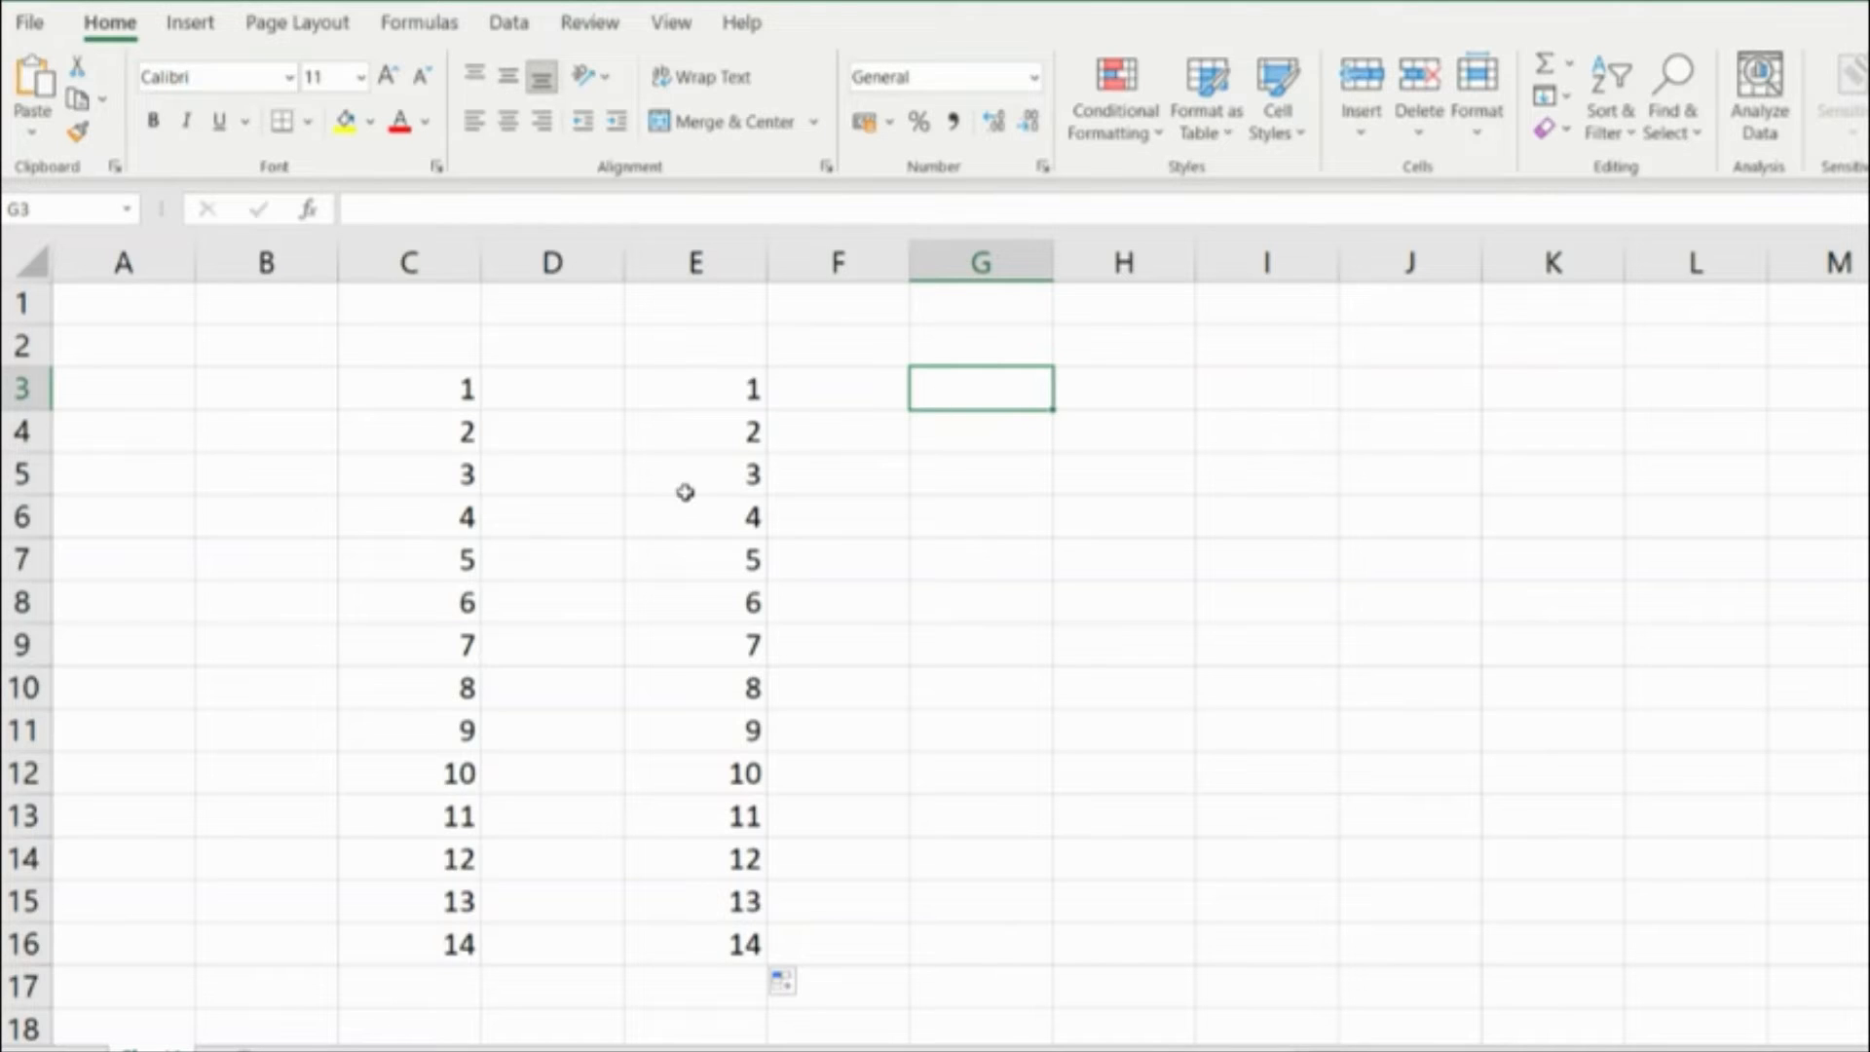
{"action": "type", "text": "1"}
{"action": "key", "text": "Return"}
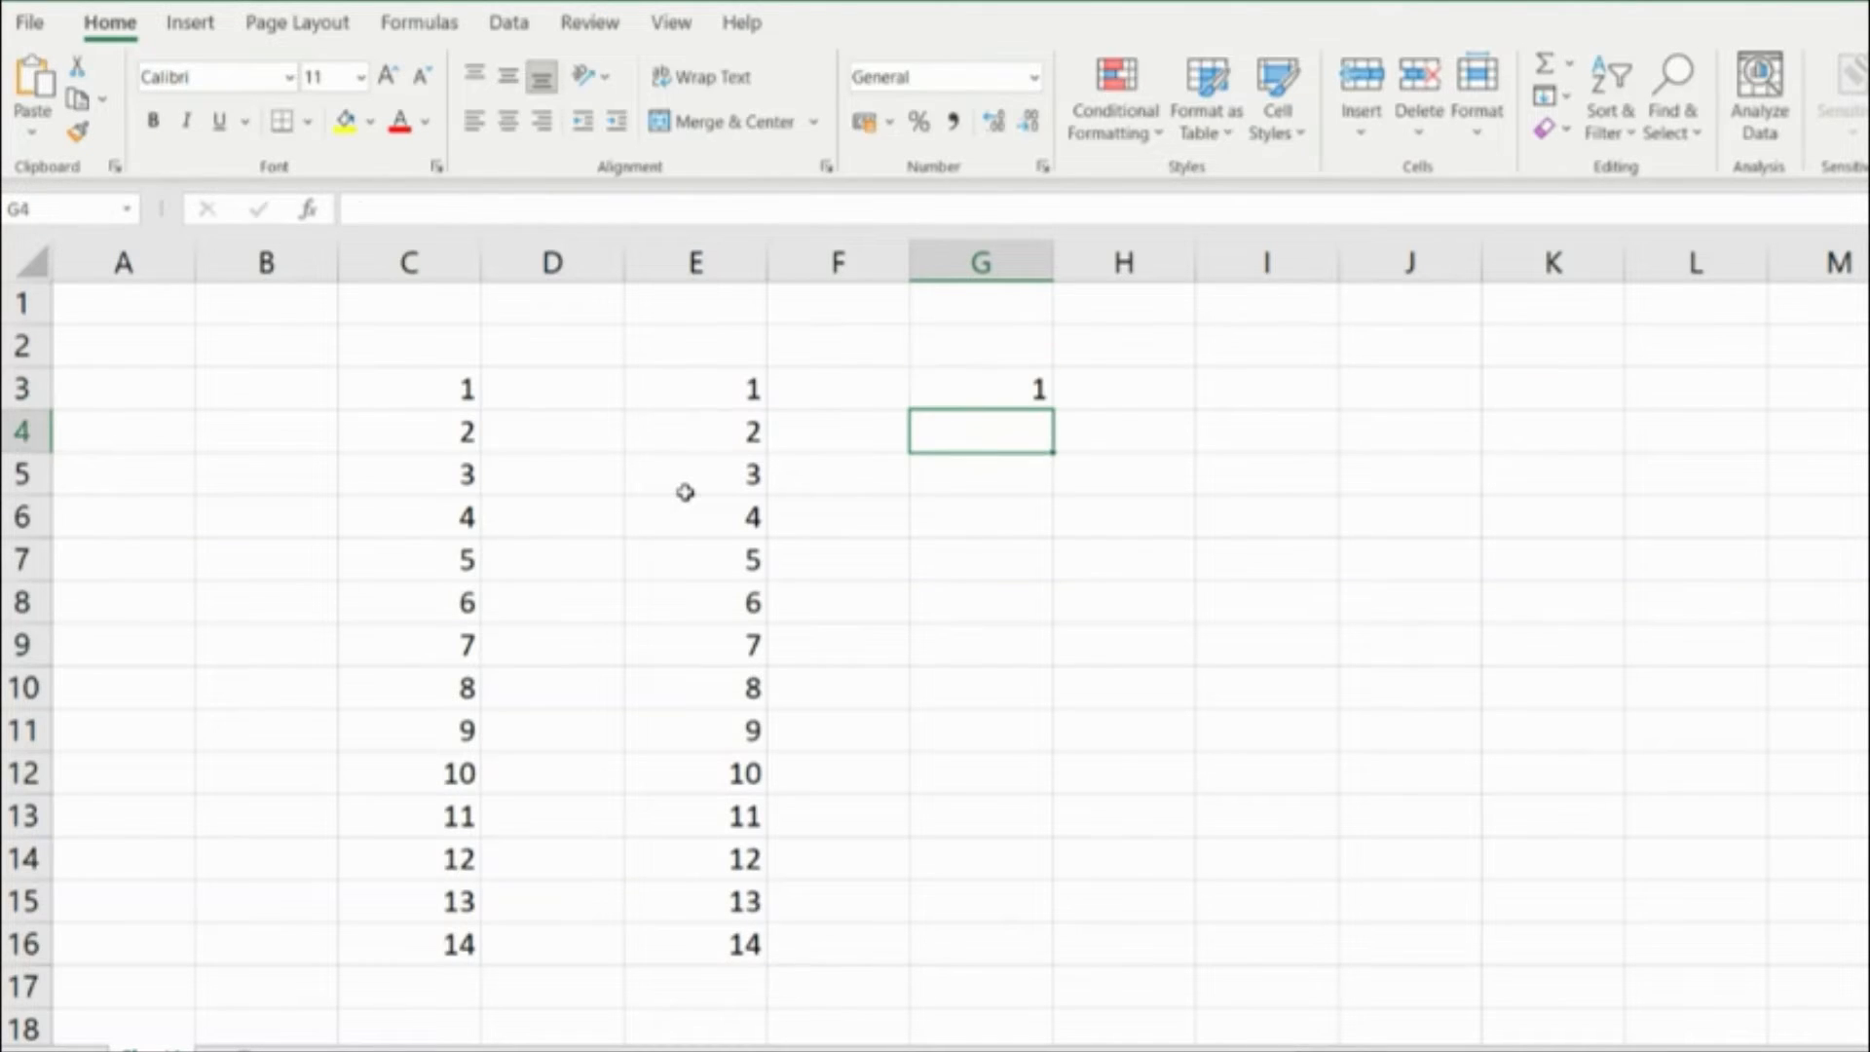
- Fill a linear series down column G from G3 with a step value of 1 and a stop value of 1000
{"action": "left_click", "coordinate": [966, 390]}
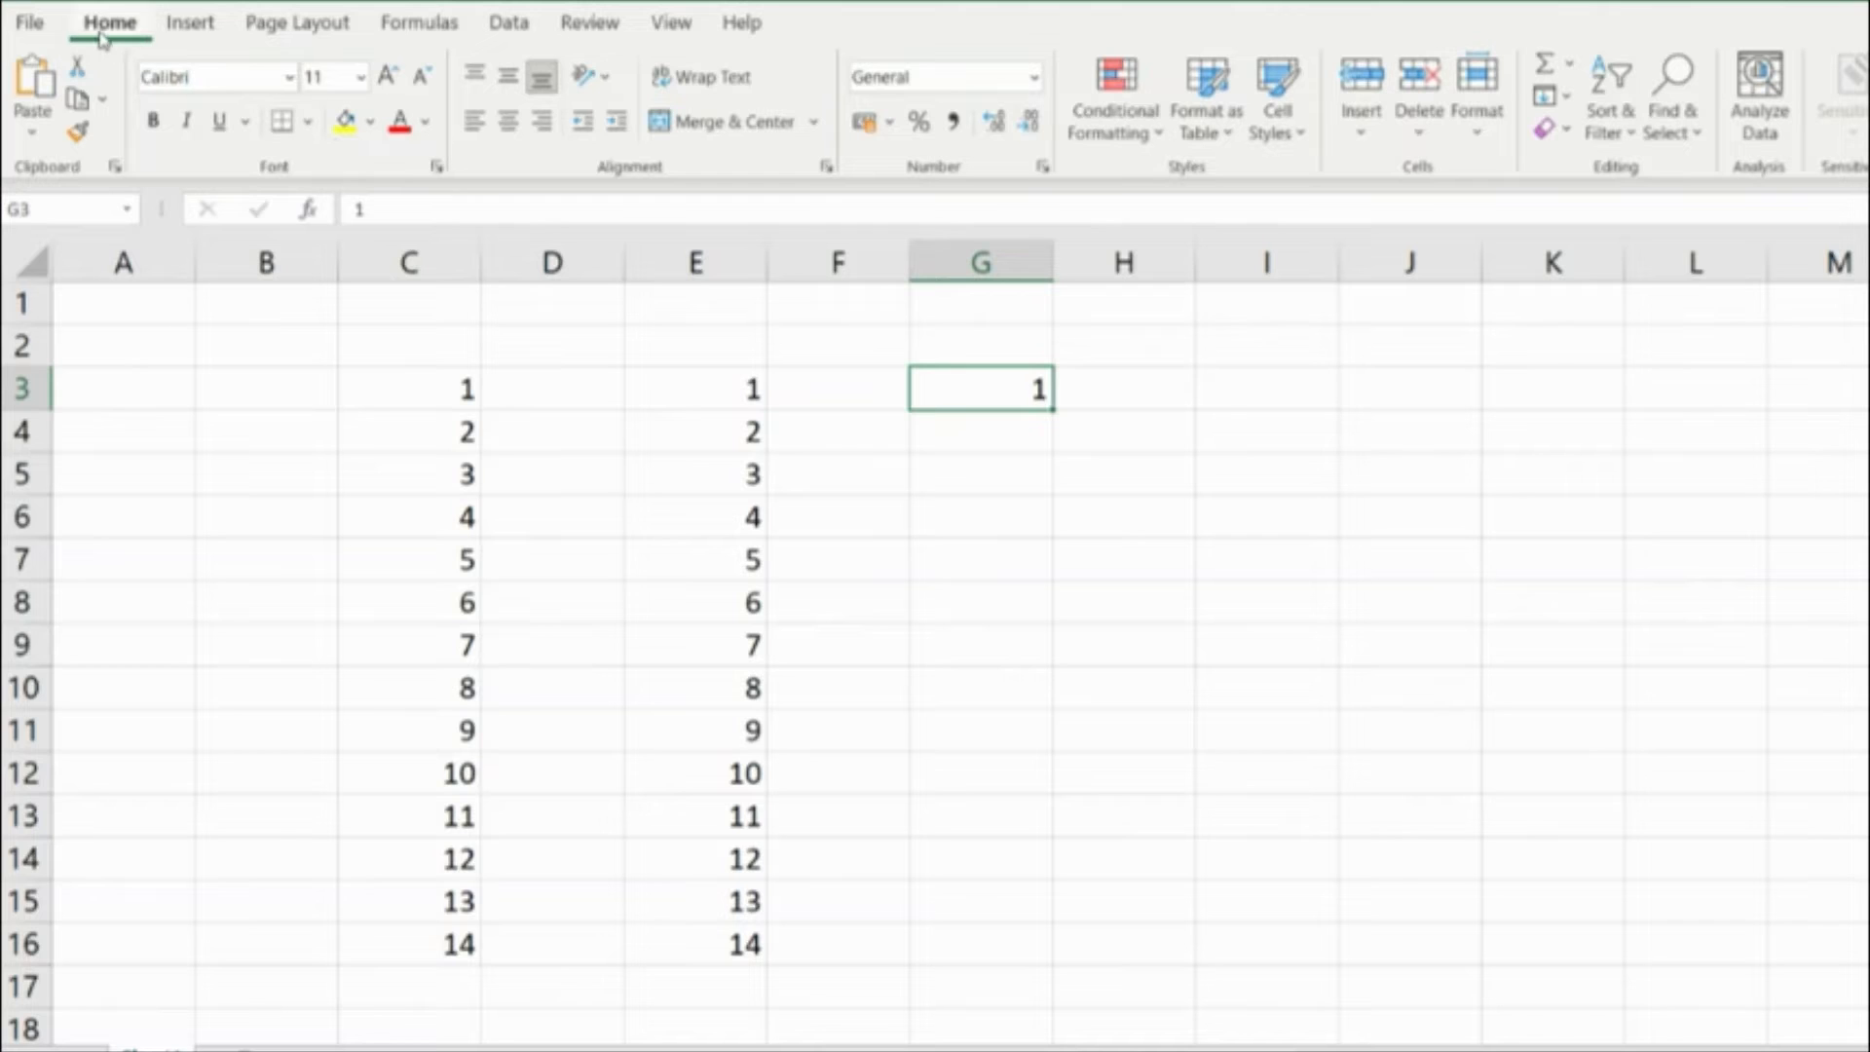
{"action": "left_click", "coordinate": [1569, 101]}
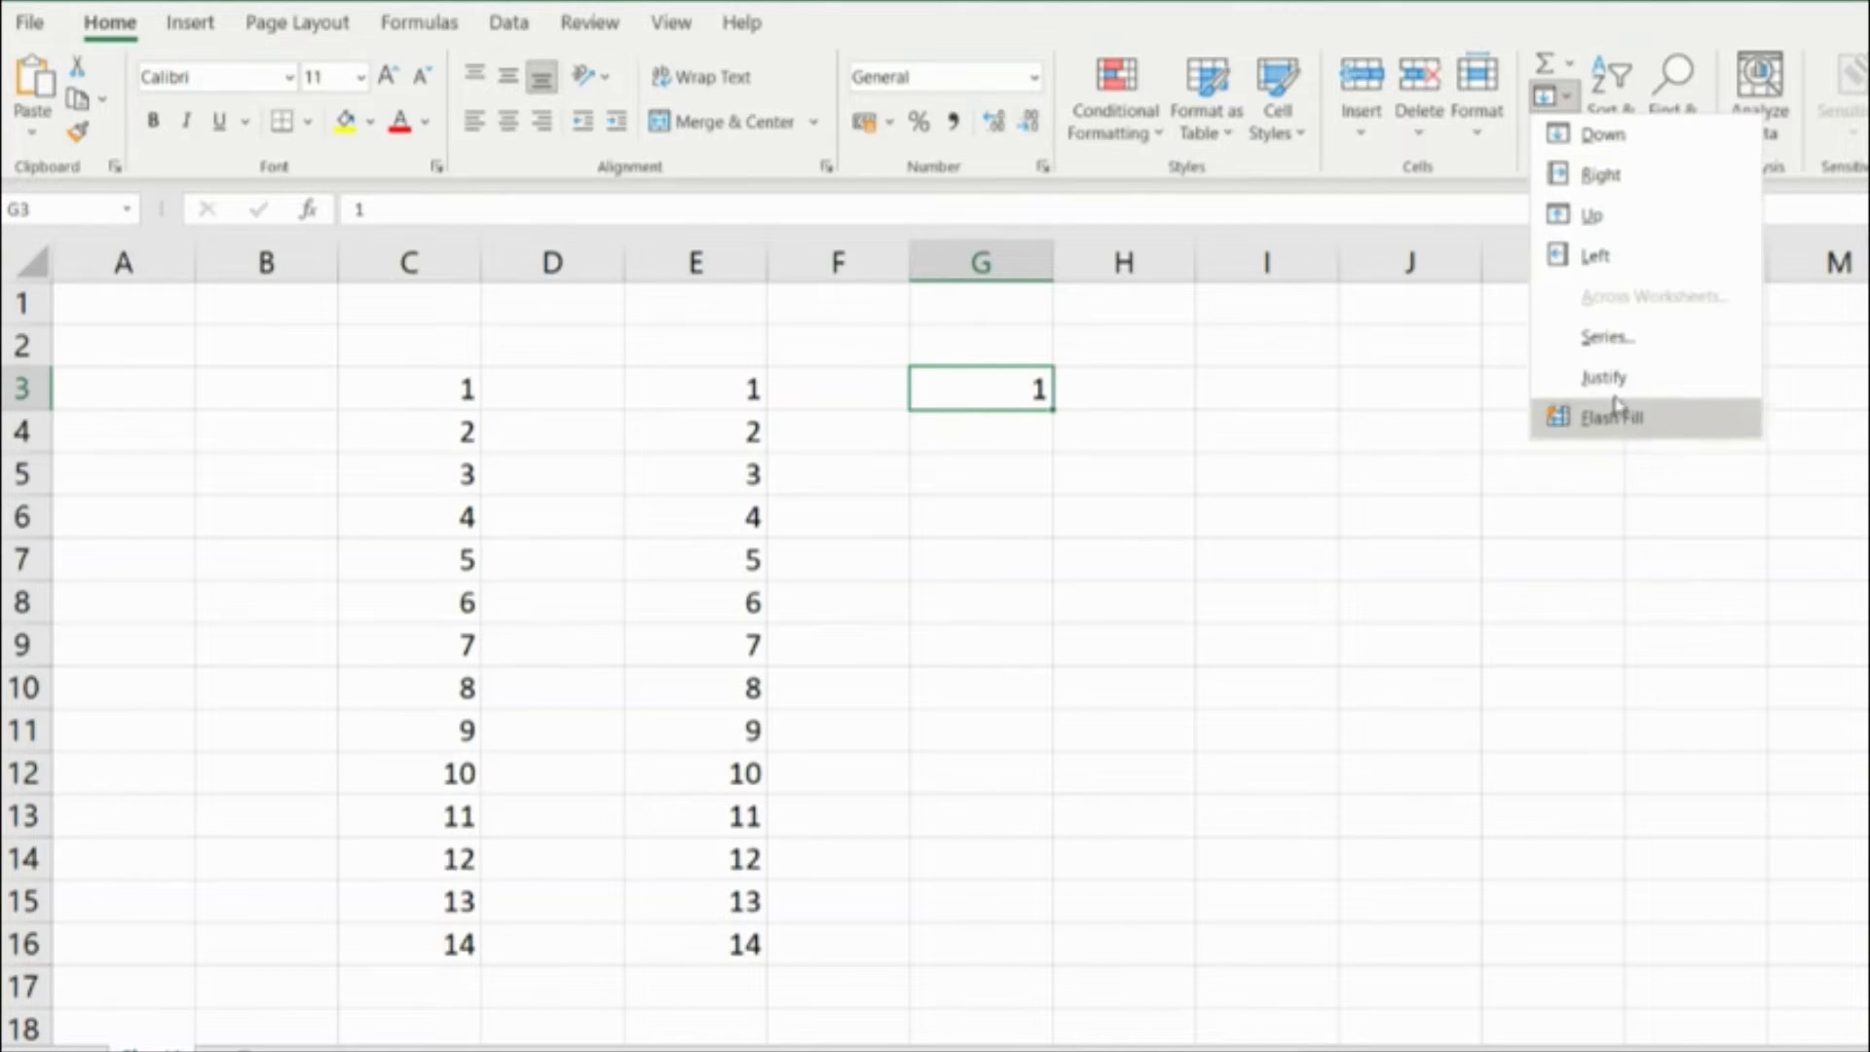
{"action": "left_click", "coordinate": [1598, 339]}
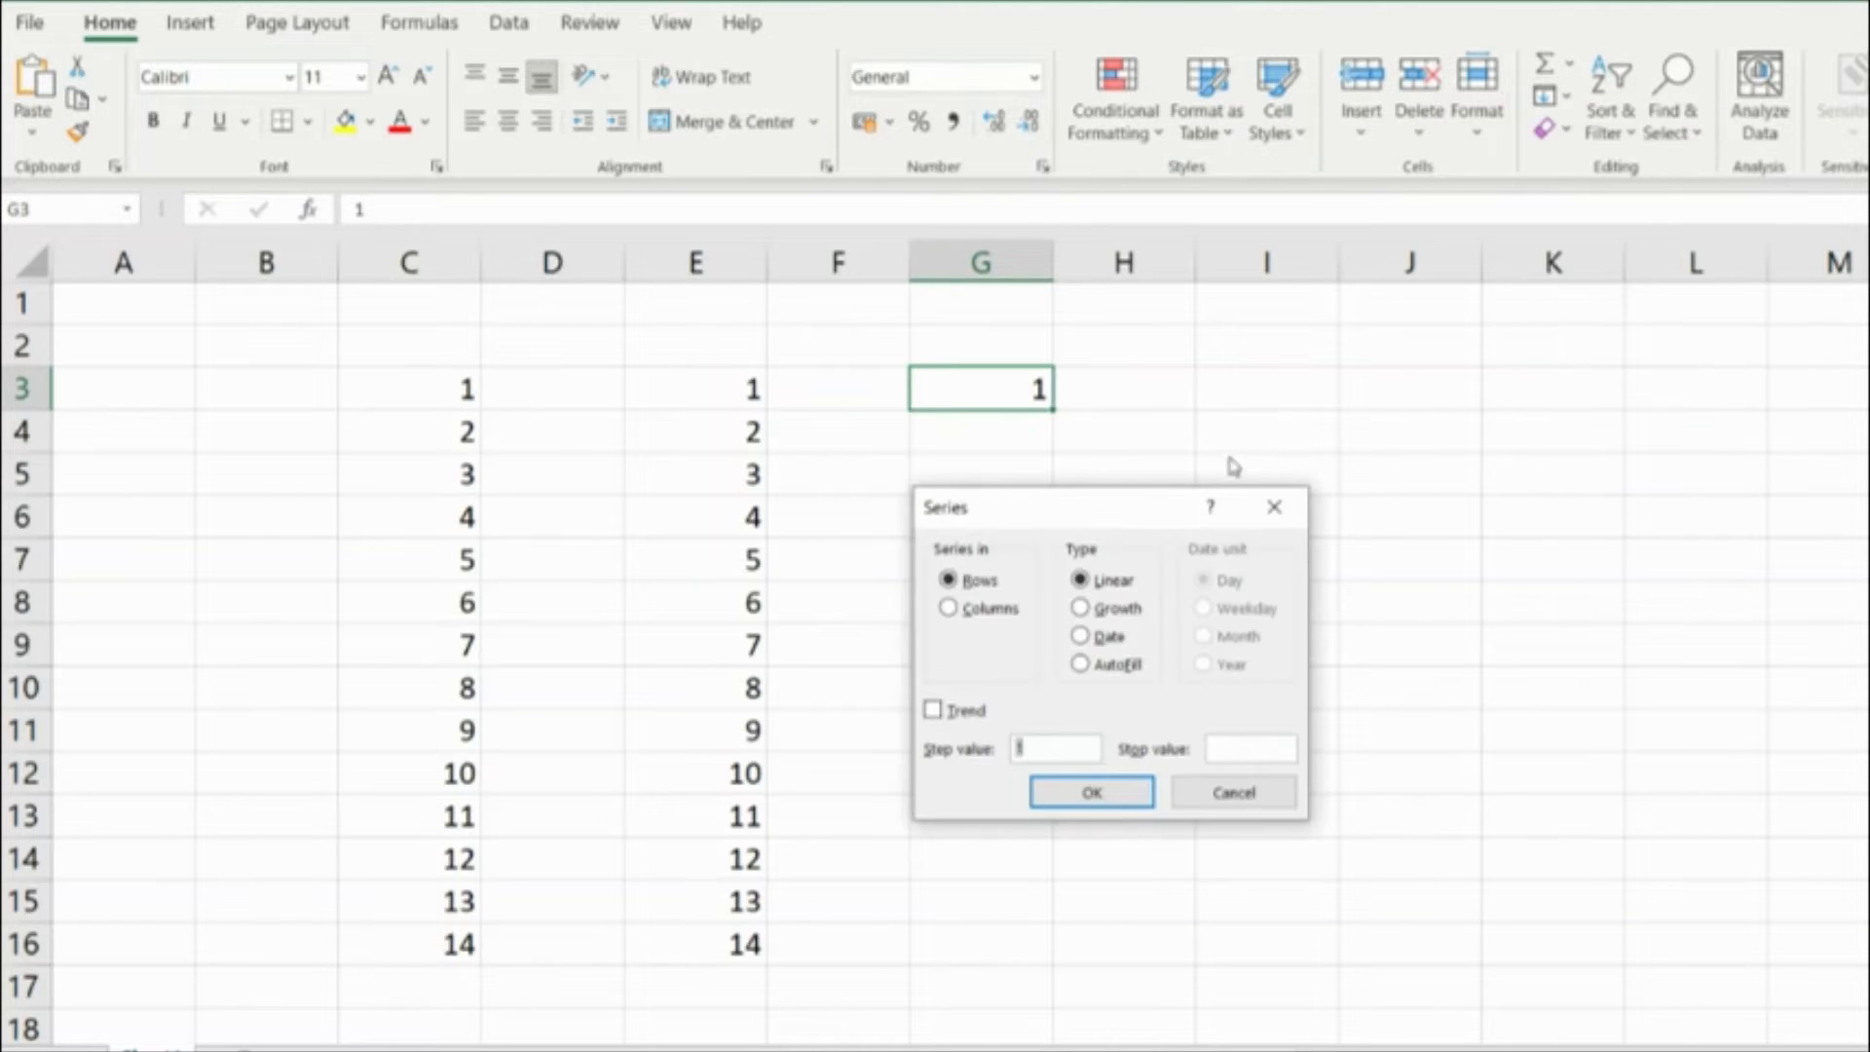
{"action": "left_click_drag", "start_coordinate": [1103, 520], "coordinate": [1204, 500]}
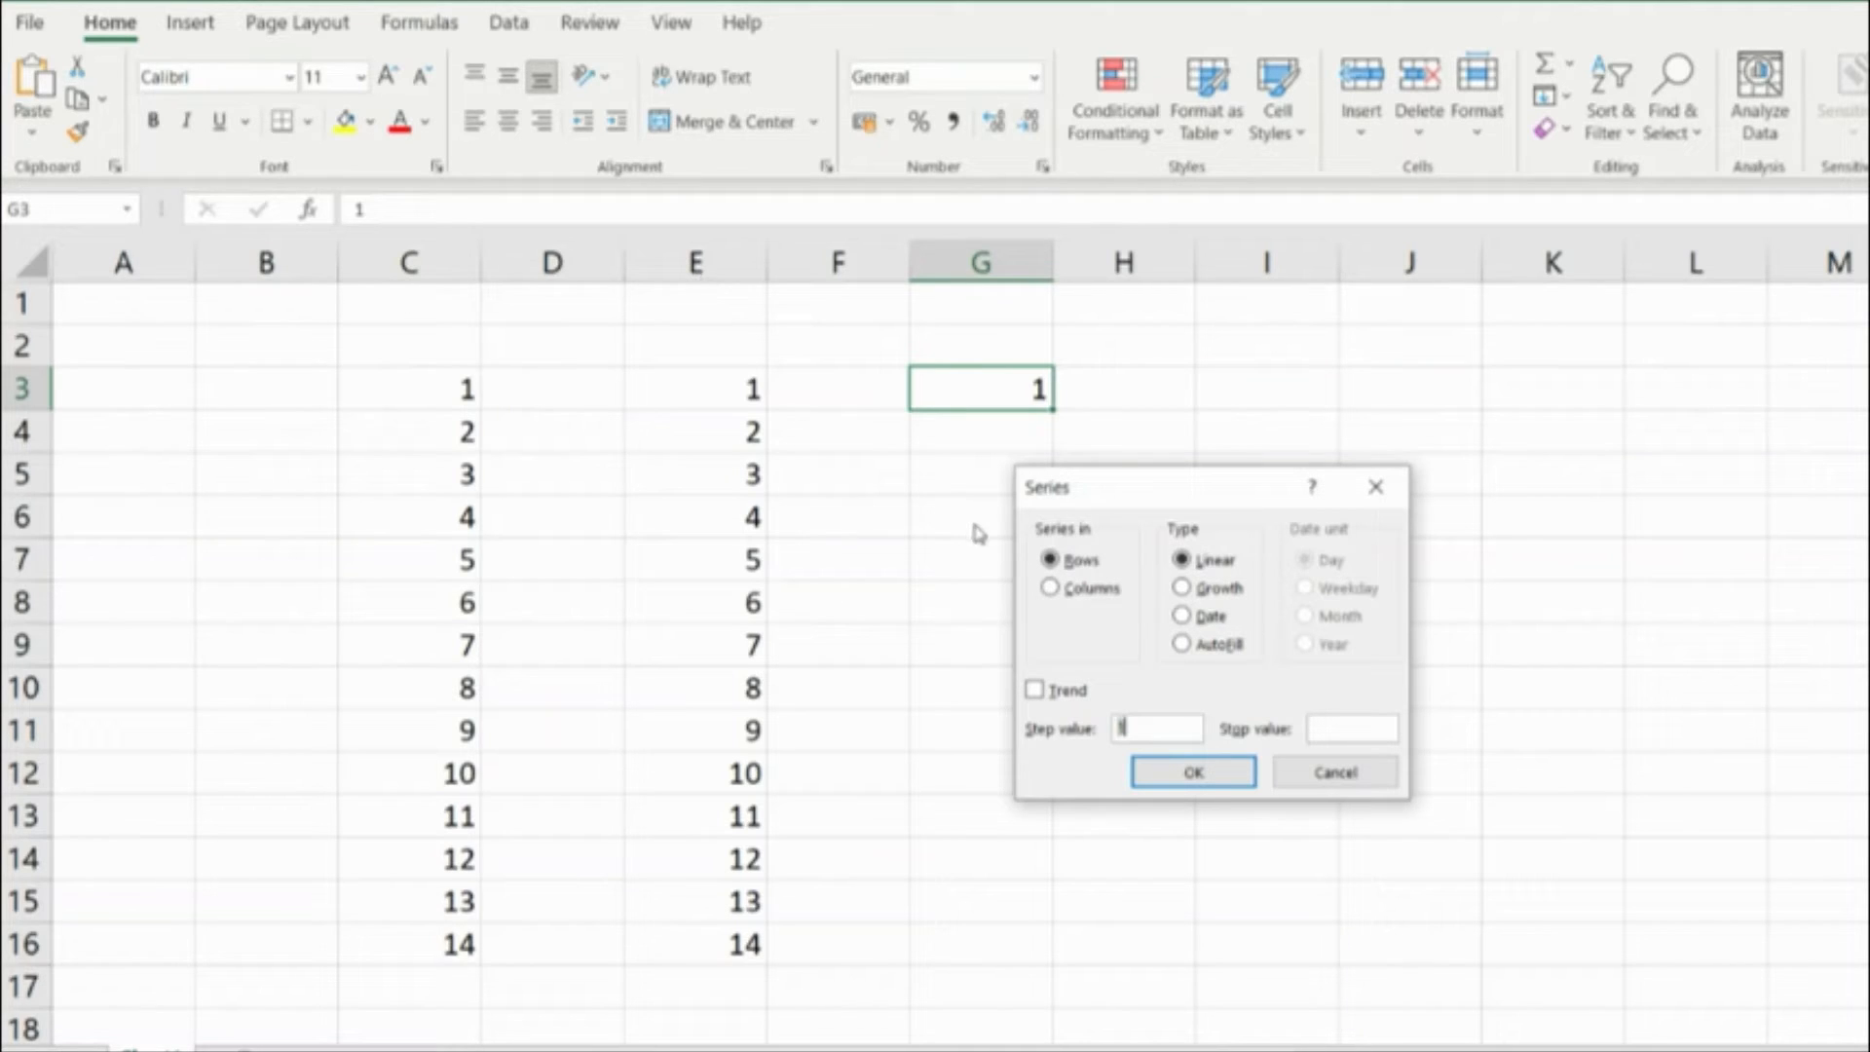
{"action": "left_click", "coordinate": [1052, 588]}
{"action": "left_click", "coordinate": [1142, 729]}
{"action": "left_click", "coordinate": [1352, 729]}
{"action": "type", "text": "1000"}
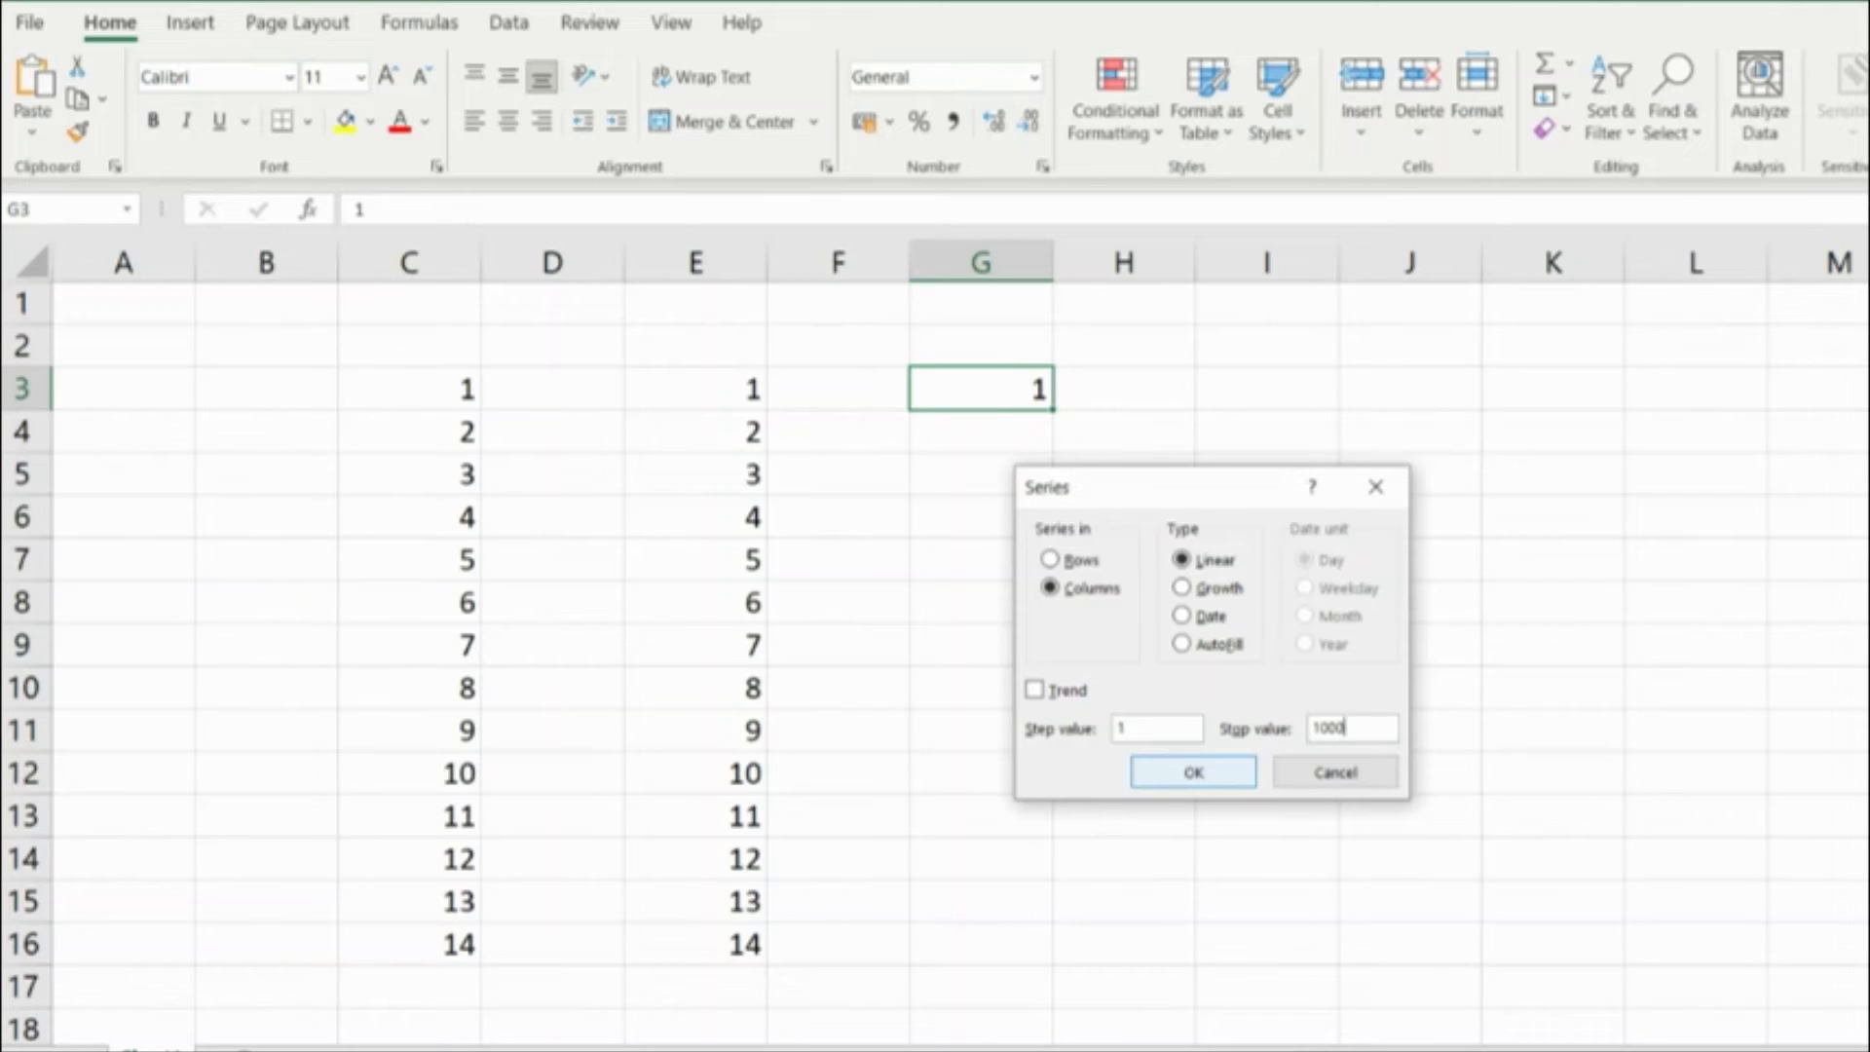
{"action": "left_click", "coordinate": [1173, 780]}
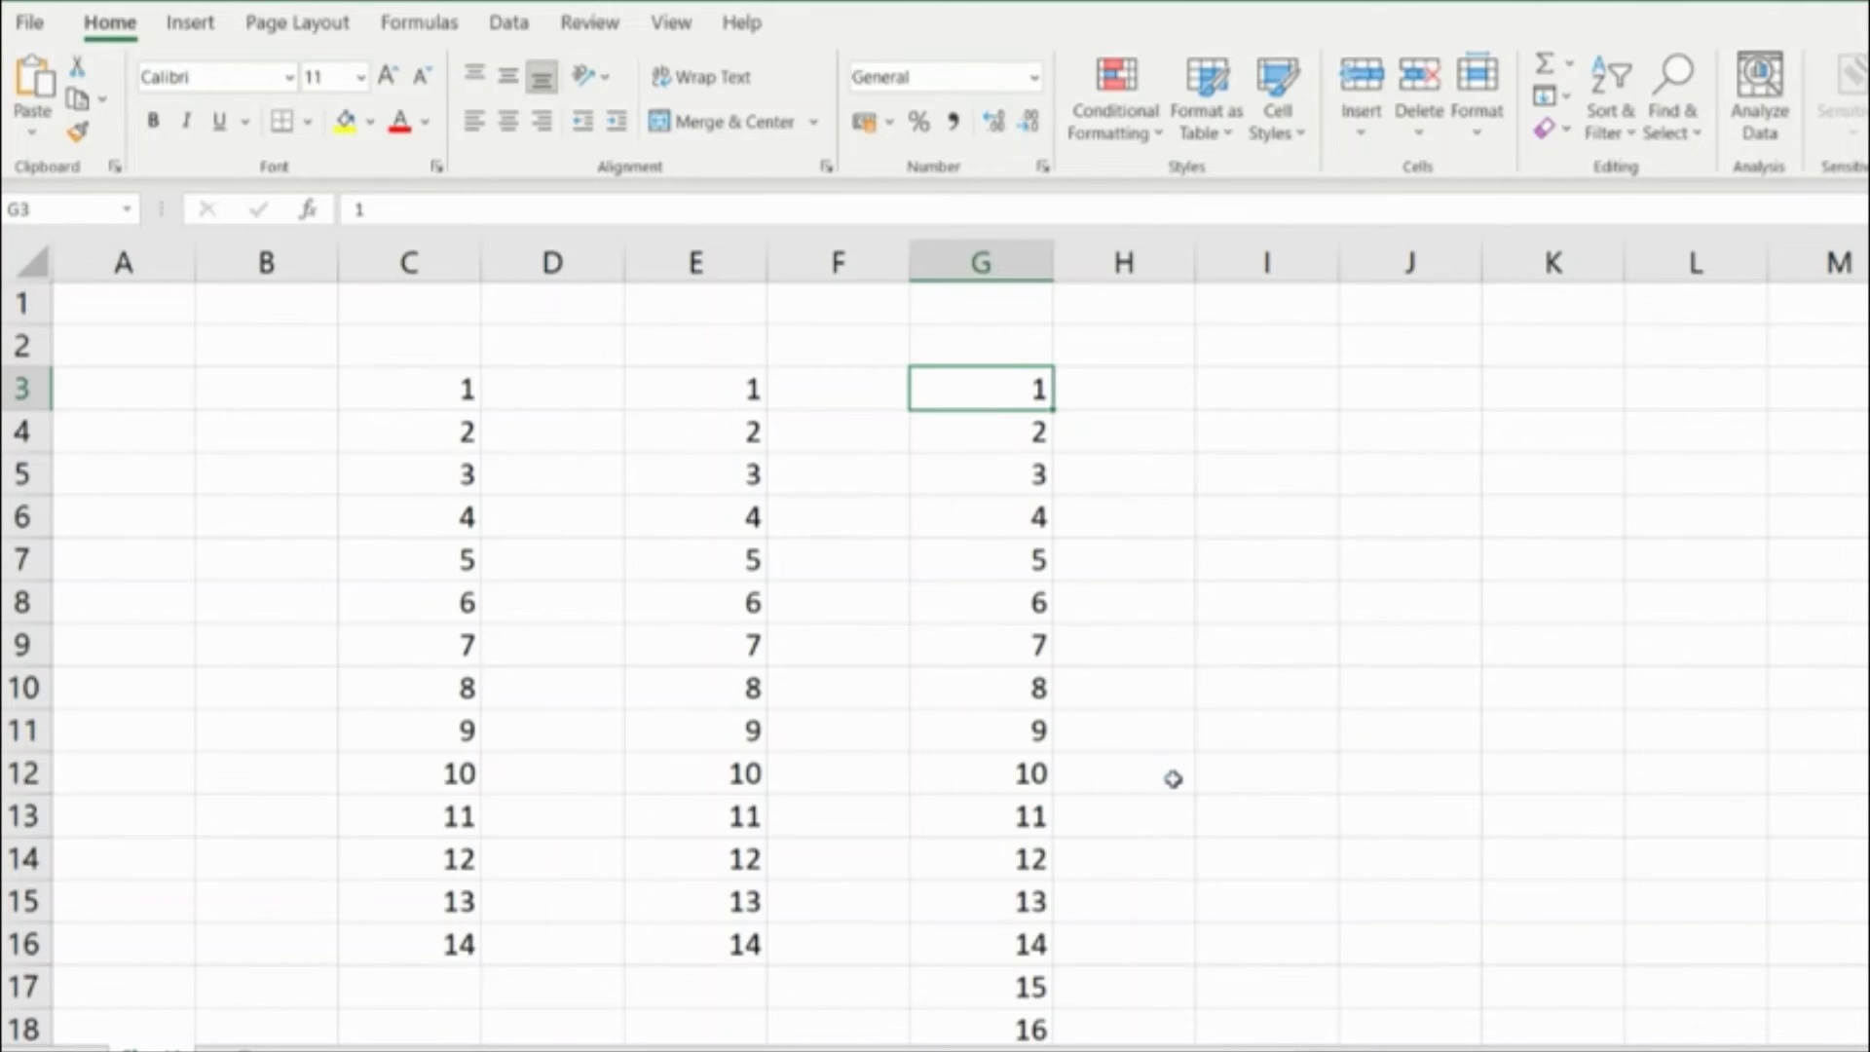
- Examine the filled series in column G from its first value through its last value
{"action": "left_click", "coordinate": [979, 433]}
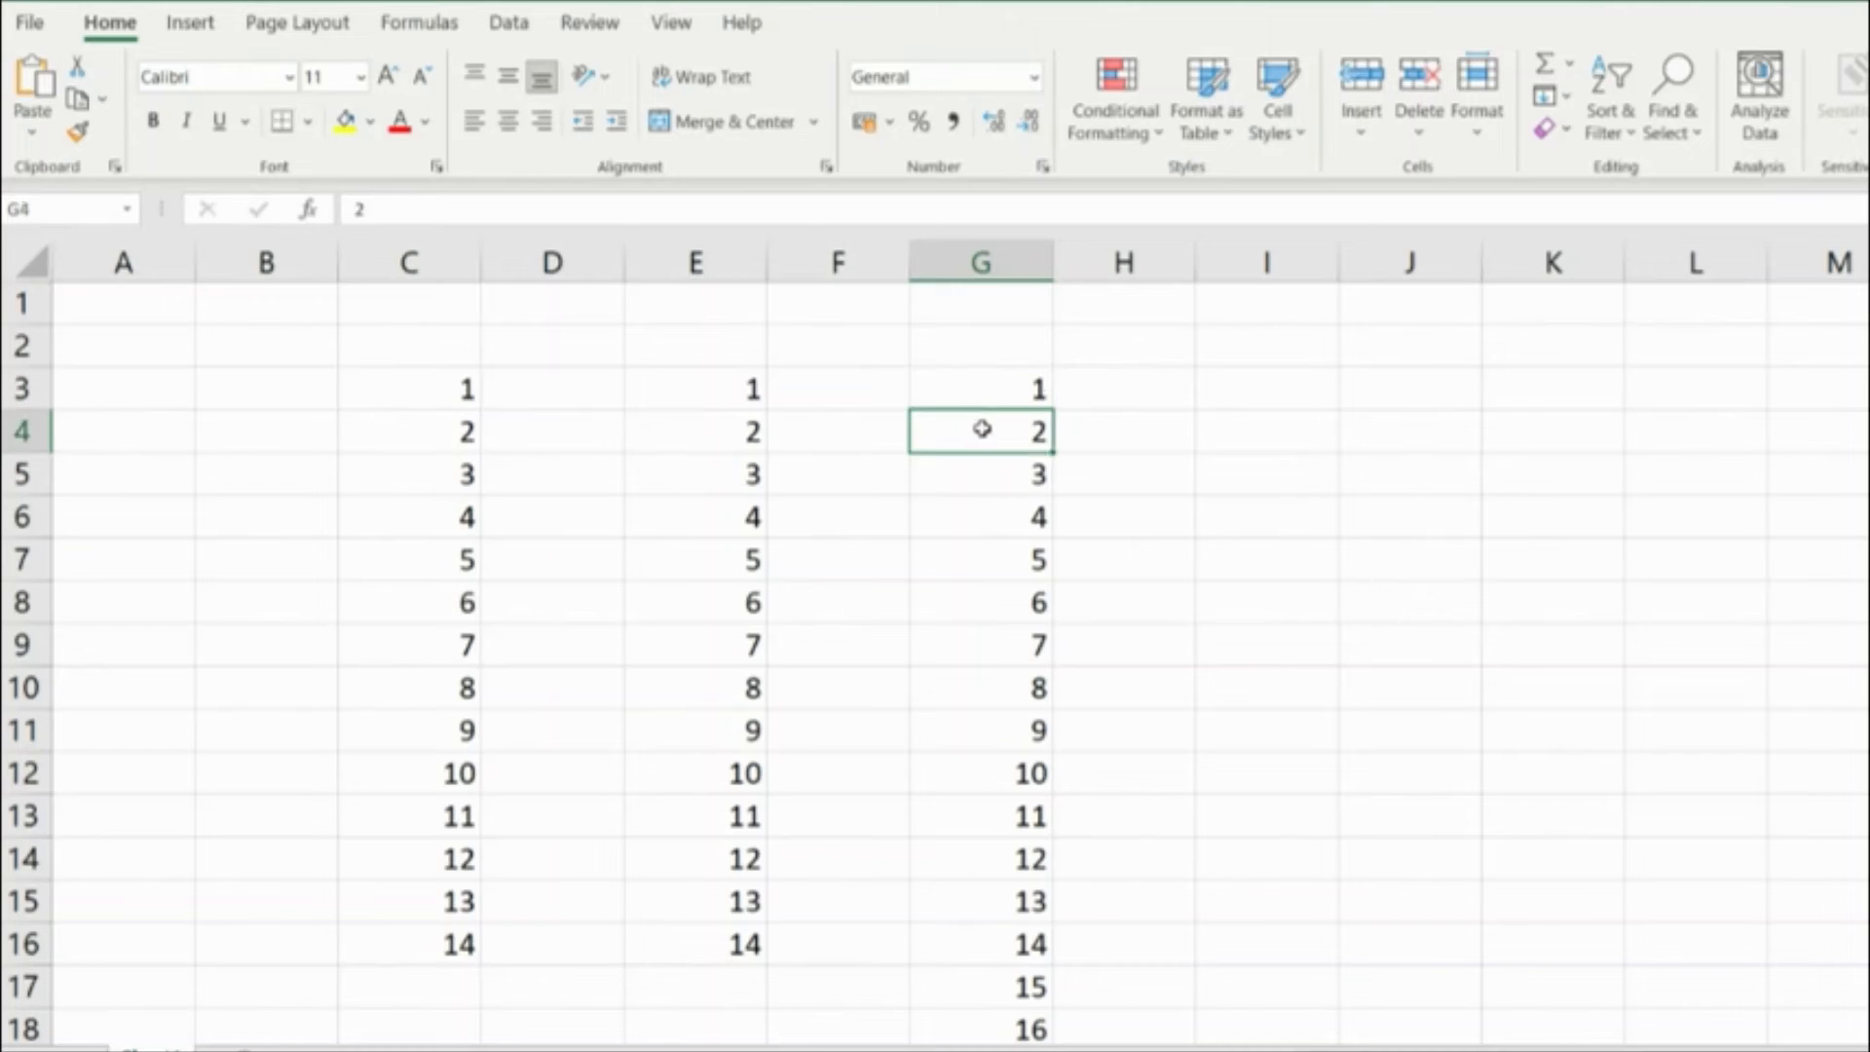
{"action": "left_click", "coordinate": [974, 386]}
{"action": "left_click", "coordinate": [973, 517]}
{"action": "left_click", "coordinate": [970, 402]}
{"action": "left_click", "coordinate": [970, 477]}
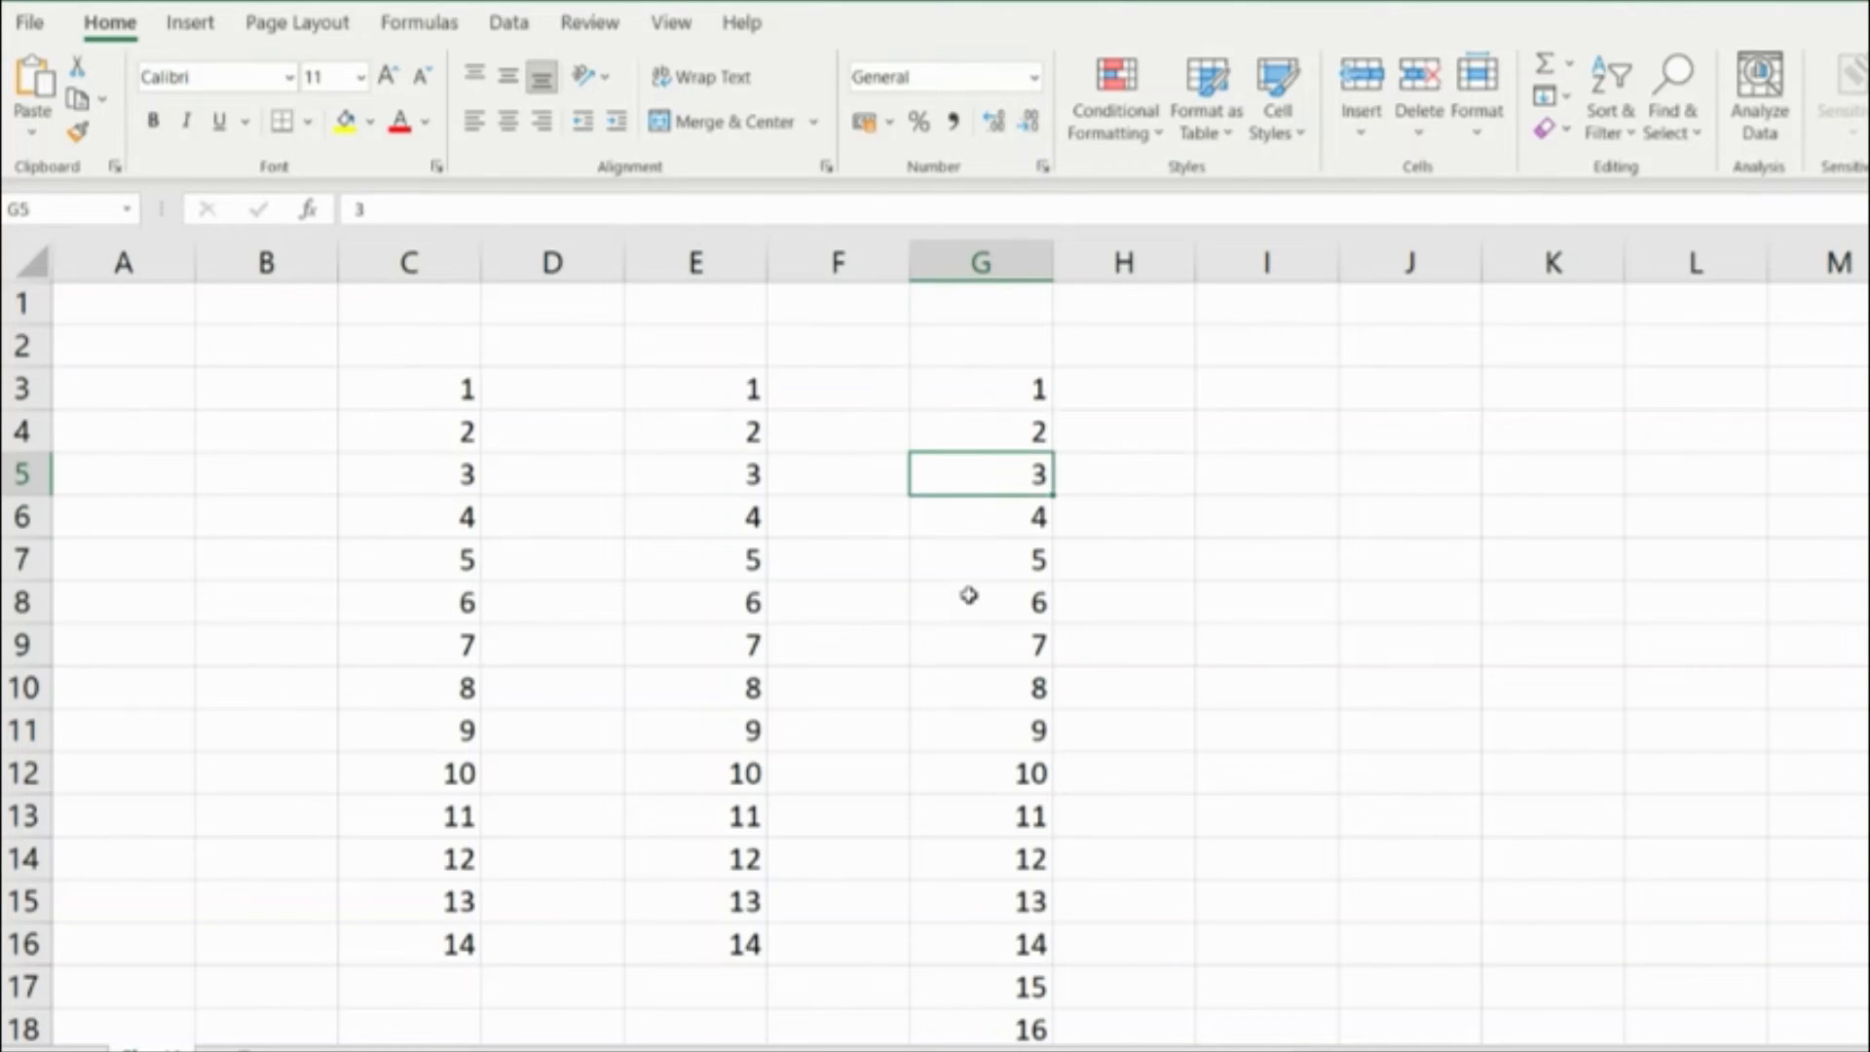
{"action": "left_click", "coordinate": [970, 599]}
{"action": "left_click", "coordinate": [970, 679]}
{"action": "key", "text": "Up"}
{"action": "key", "text": "Up"}
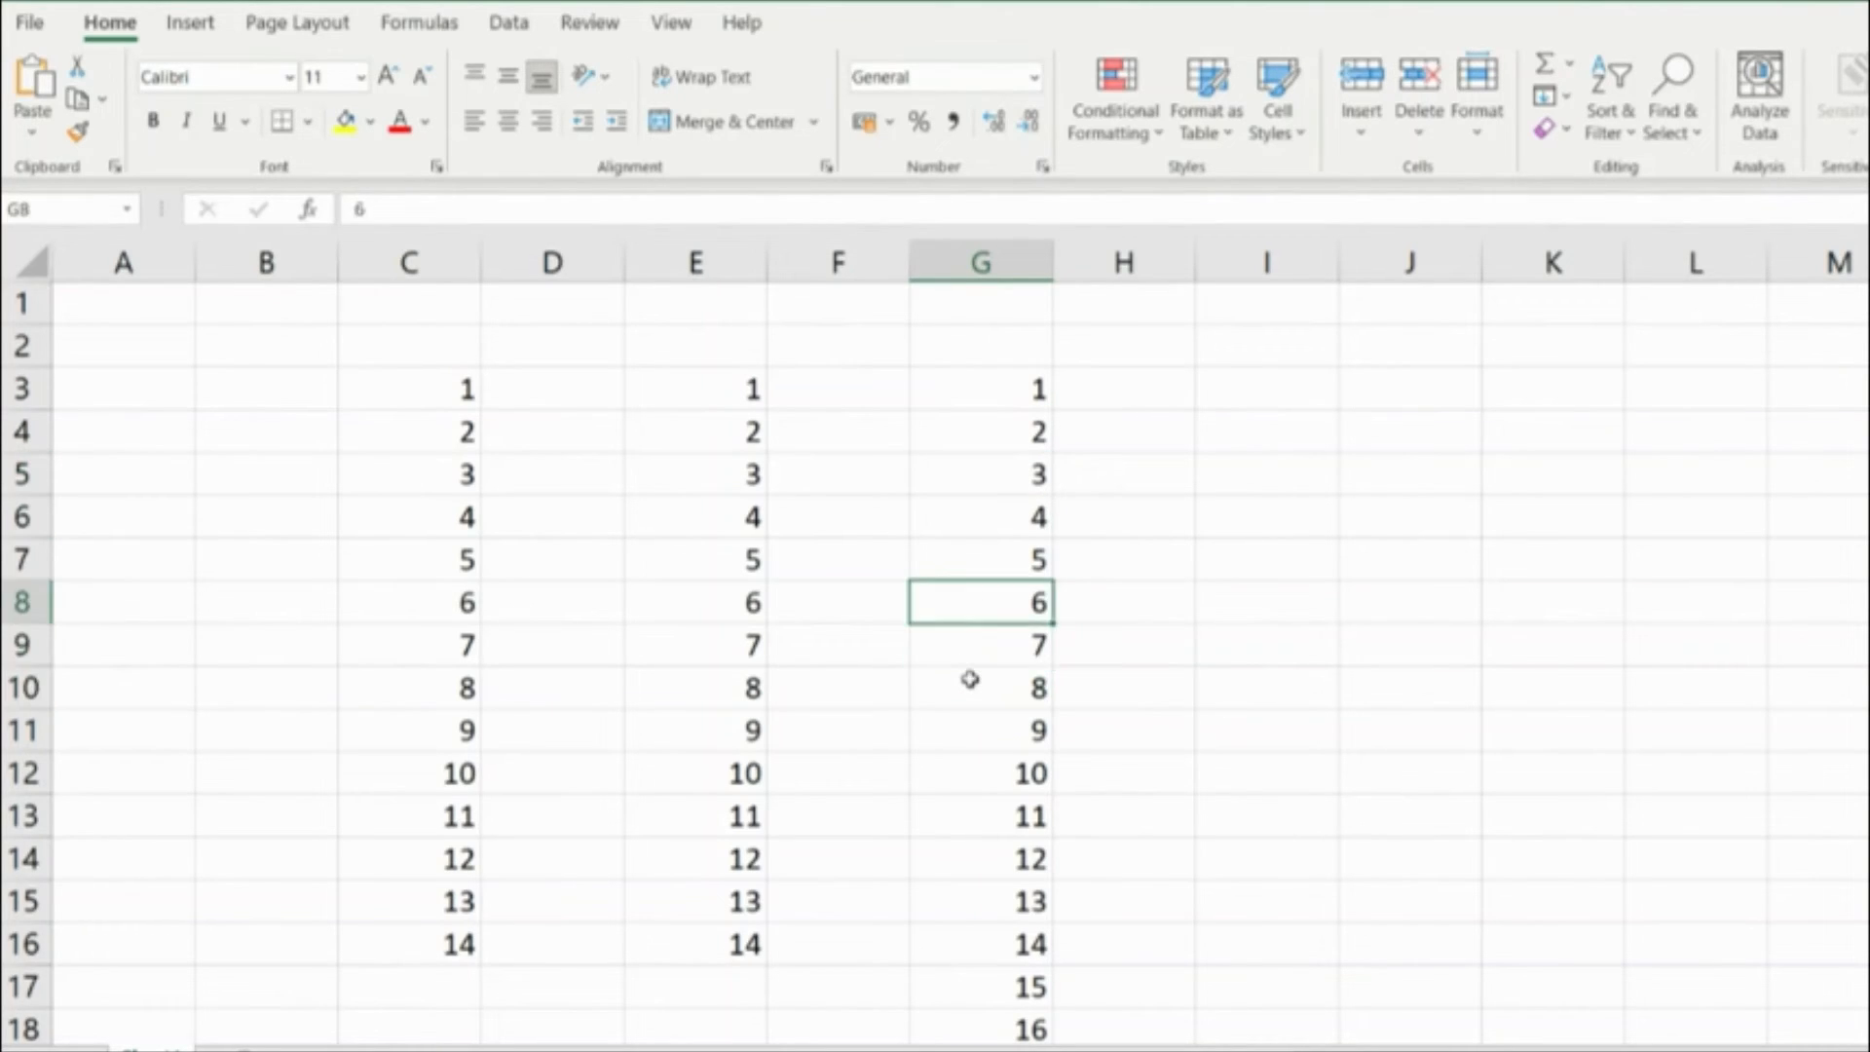
{"action": "key", "text": "ctrl+Up"}
{"action": "key", "text": "Down"}
{"action": "key", "text": "ctrl+Down"}
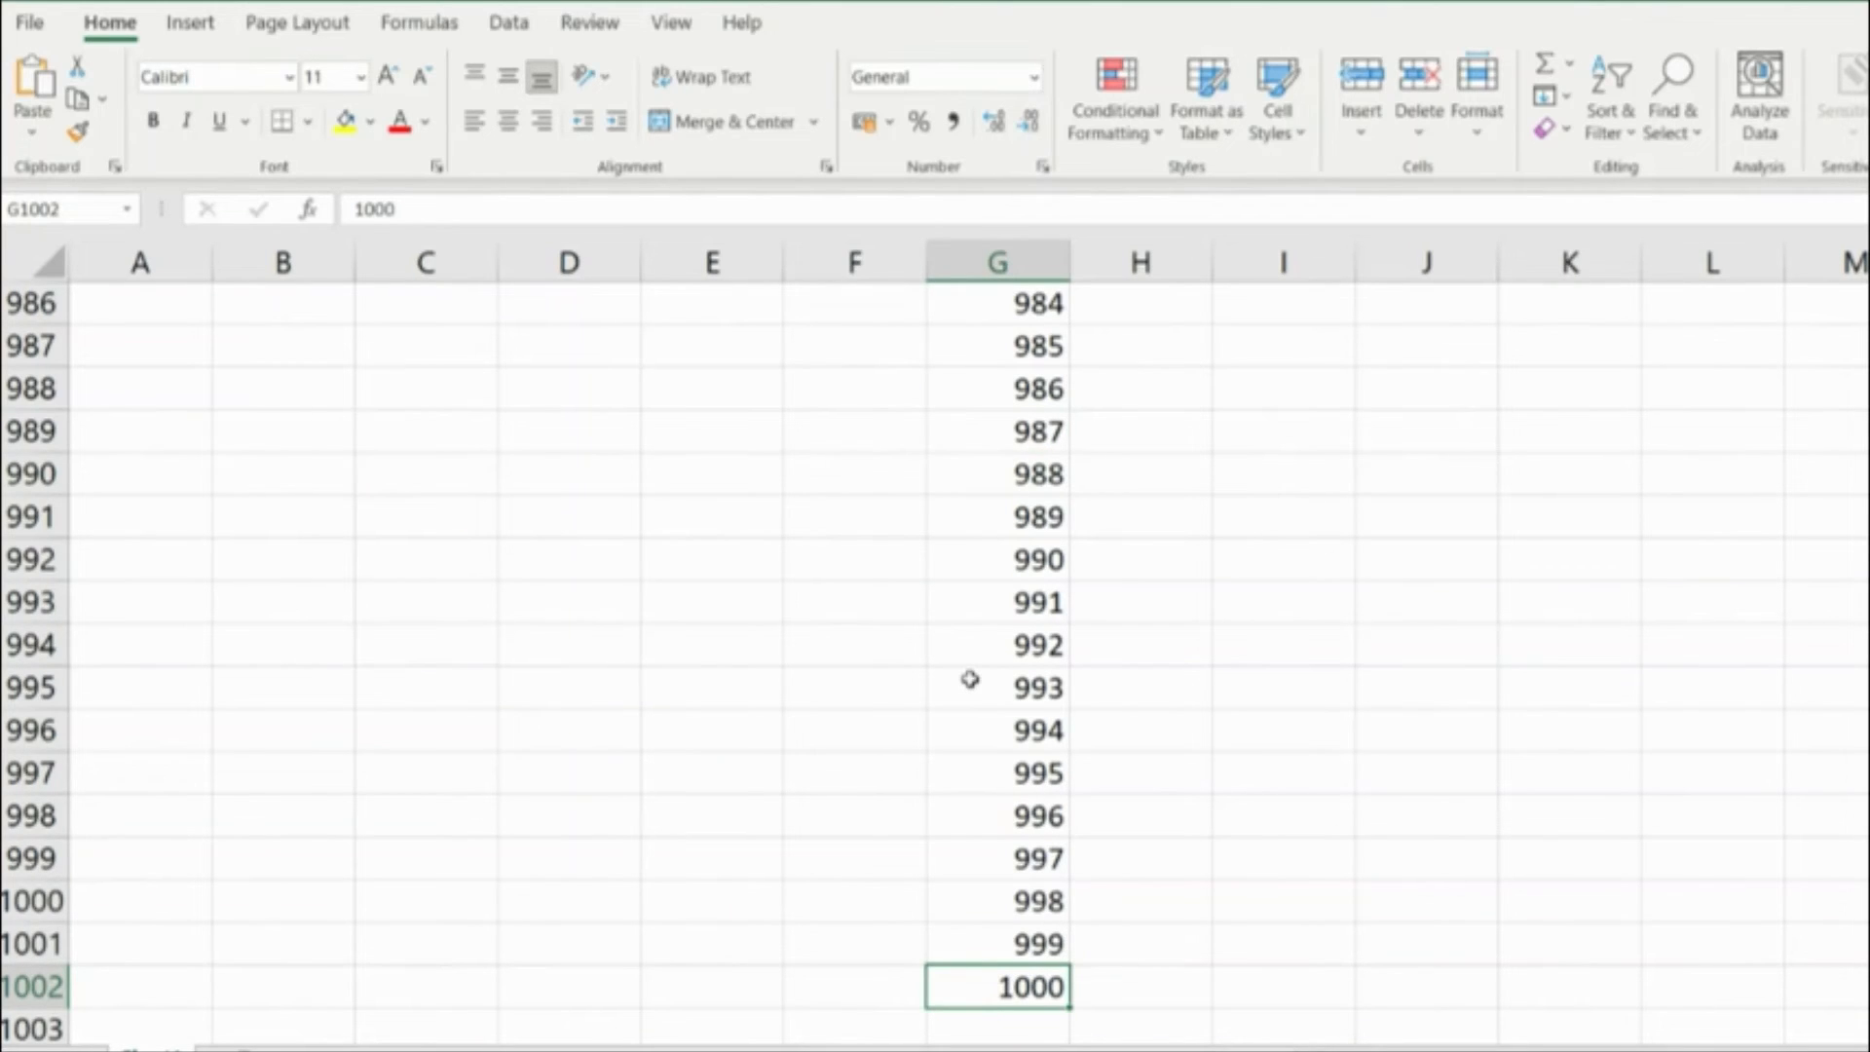
{"action": "key", "text": "ctrl+Up"}
{"action": "key", "text": "Down"}
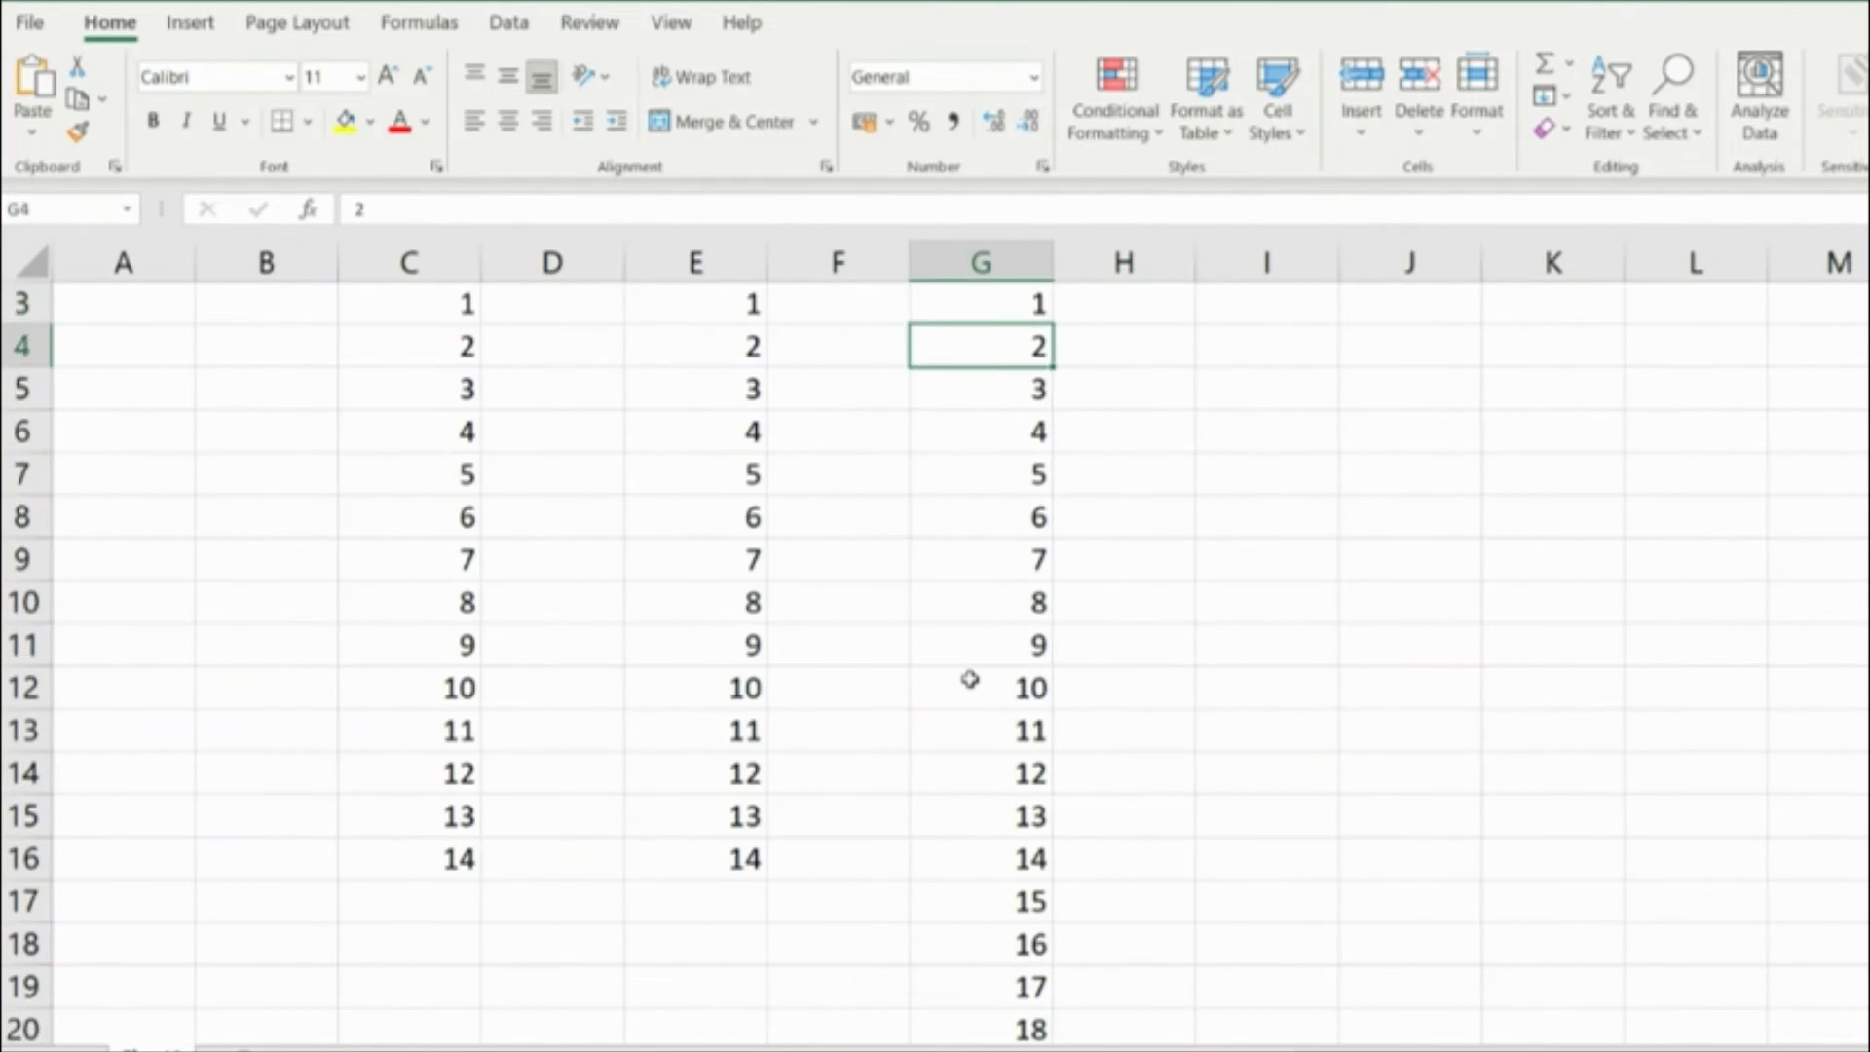
{"action": "key", "text": "ctrl+Up"}
{"action": "key", "text": "ctrl+Up"}
{"action": "key", "text": "ctrl+Down"}
{"action": "key", "text": "Down"}
{"action": "key", "text": "Up"}
{"action": "key", "text": "Right"}
{"action": "key", "text": "Right"}
{"action": "key", "text": "Right"}
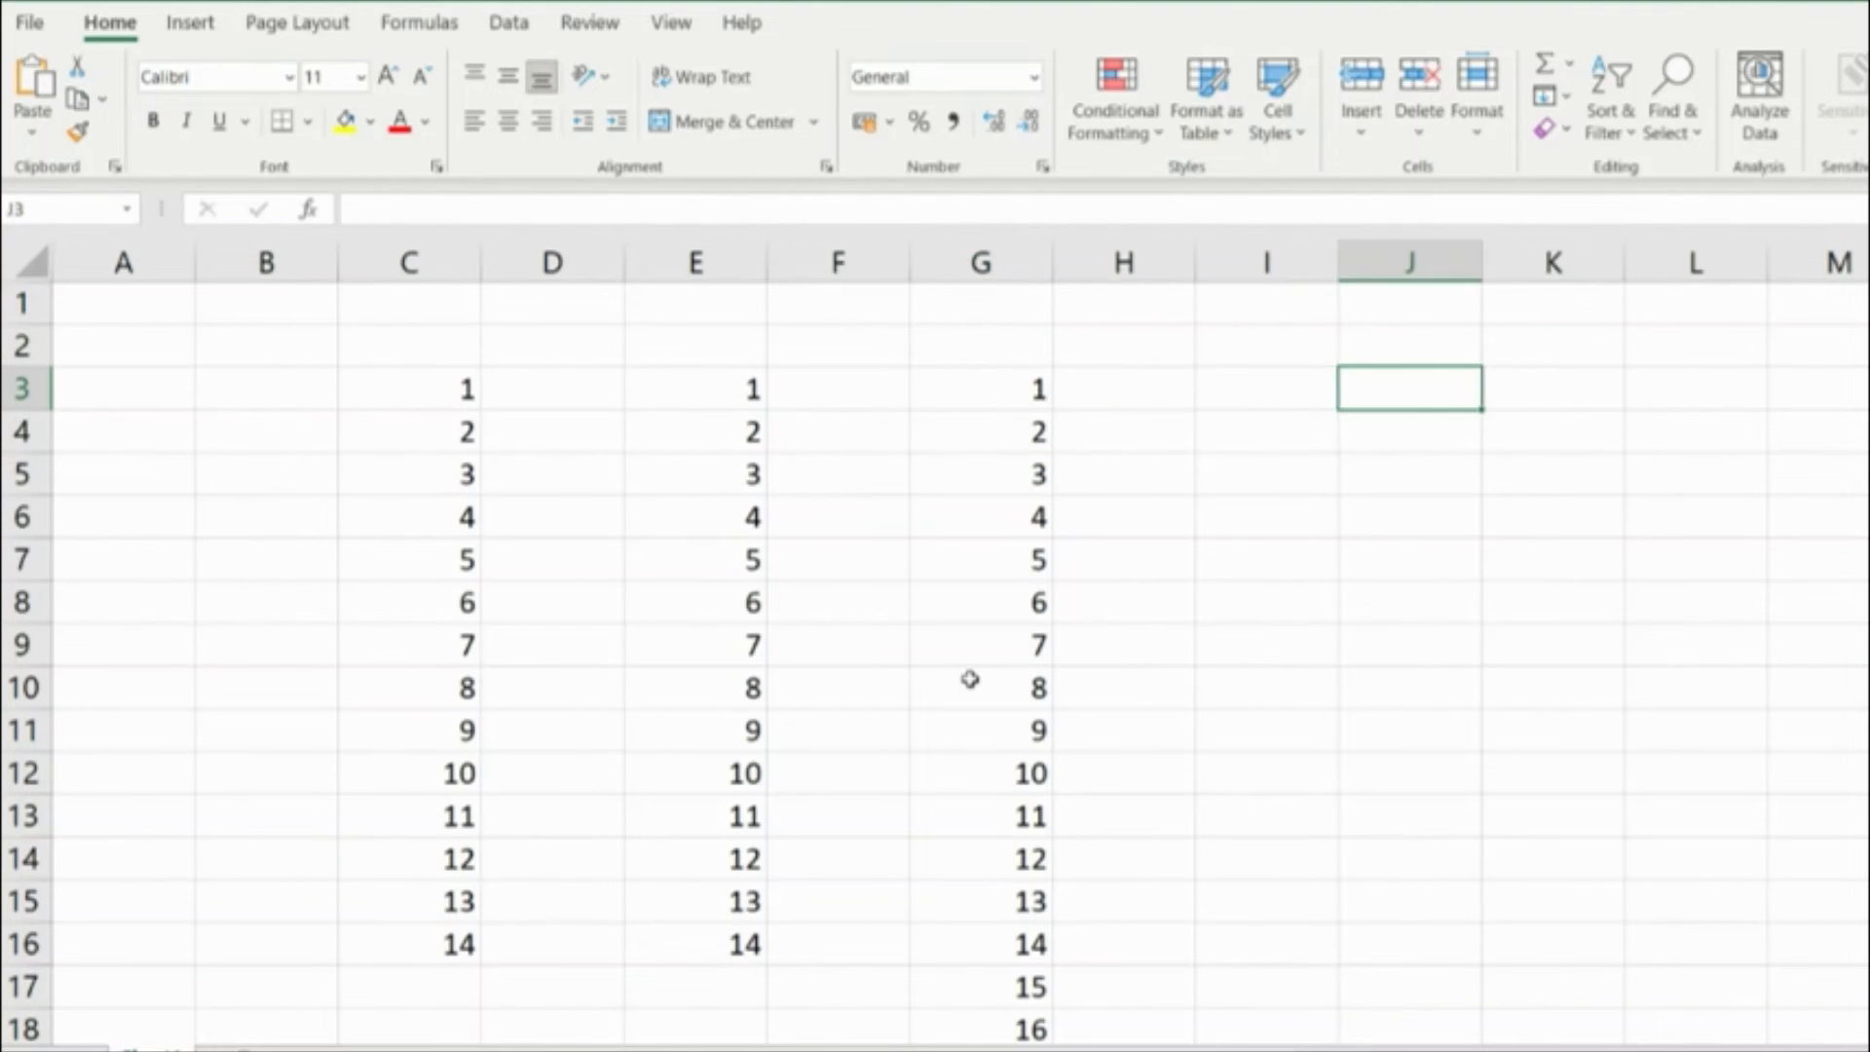
{"action": "key", "text": "Left"}
{"action": "key", "text": "Left"}
{"action": "key", "text": "Left"}
{"action": "left_click", "coordinate": [970, 679]}
{"action": "left_click", "coordinate": [969, 802]}
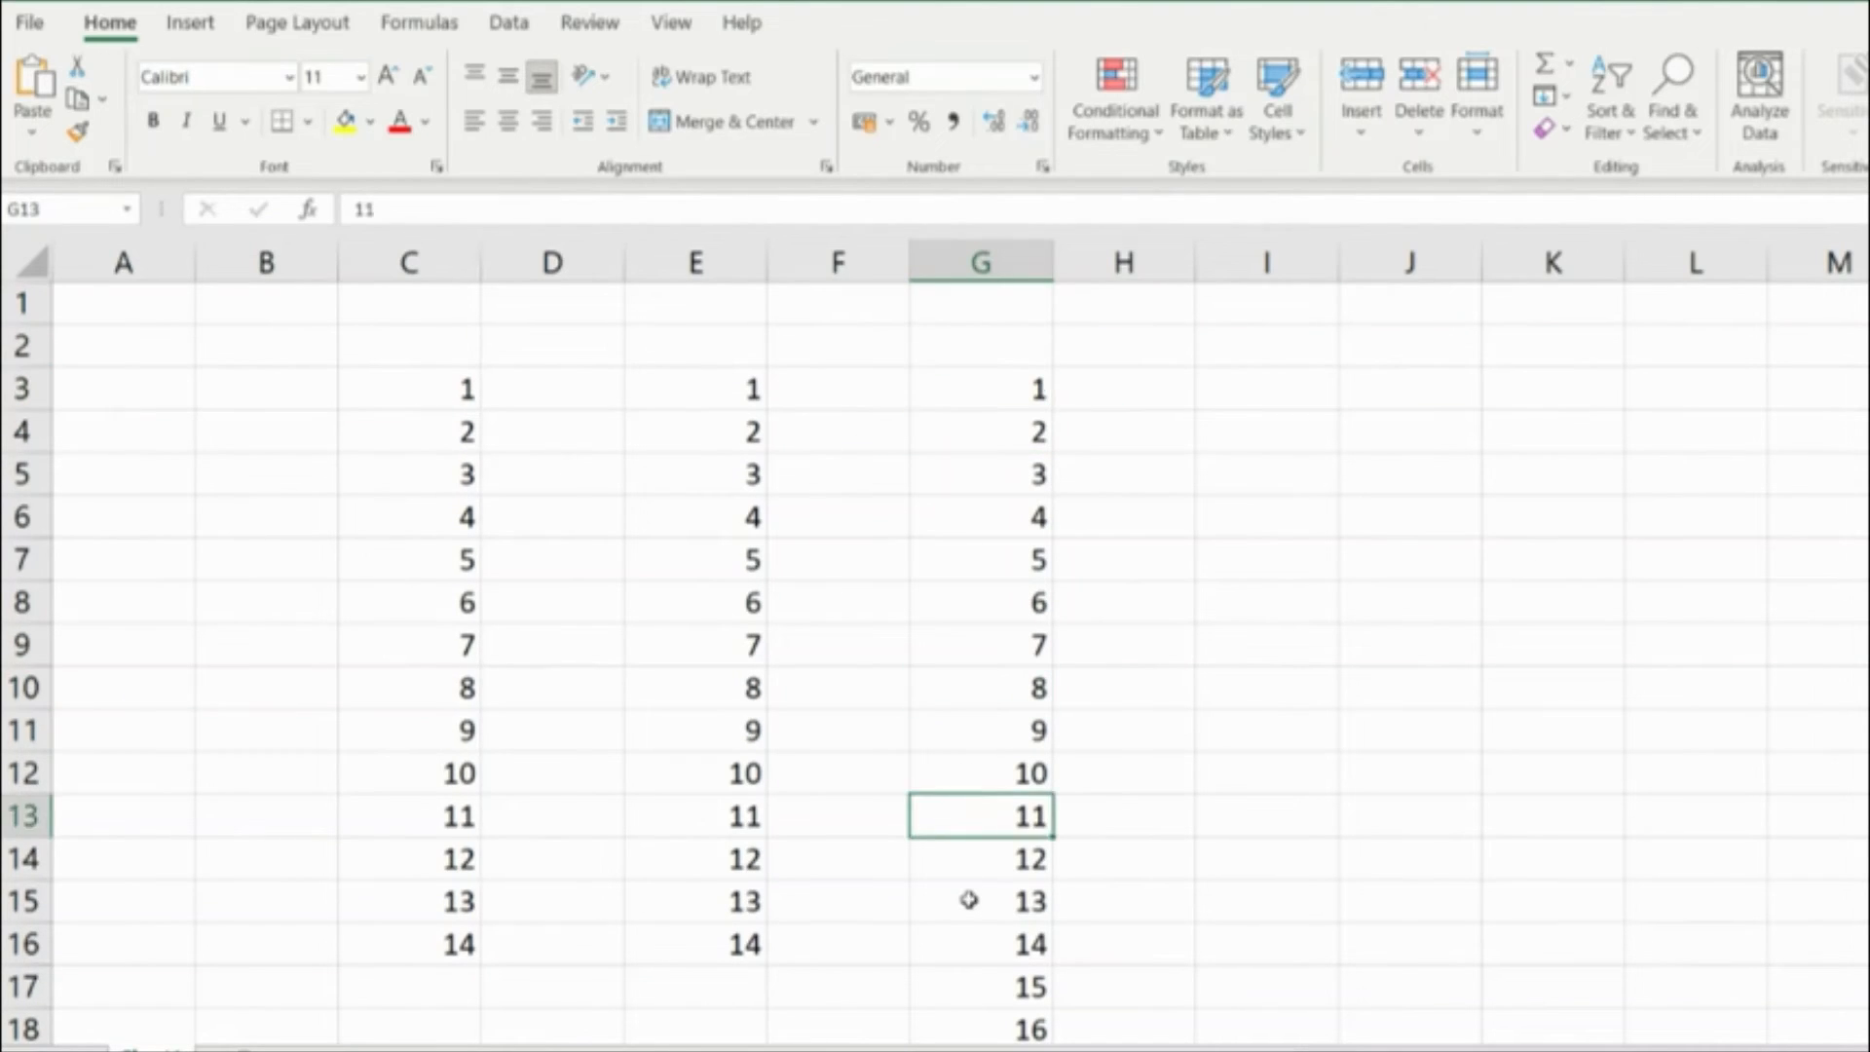
{"action": "left_click", "coordinate": [970, 899]}
{"action": "key", "text": "ctrl+Down"}
{"action": "key", "text": "ctrl+Up"}
{"action": "key", "text": "ctrl+Up"}
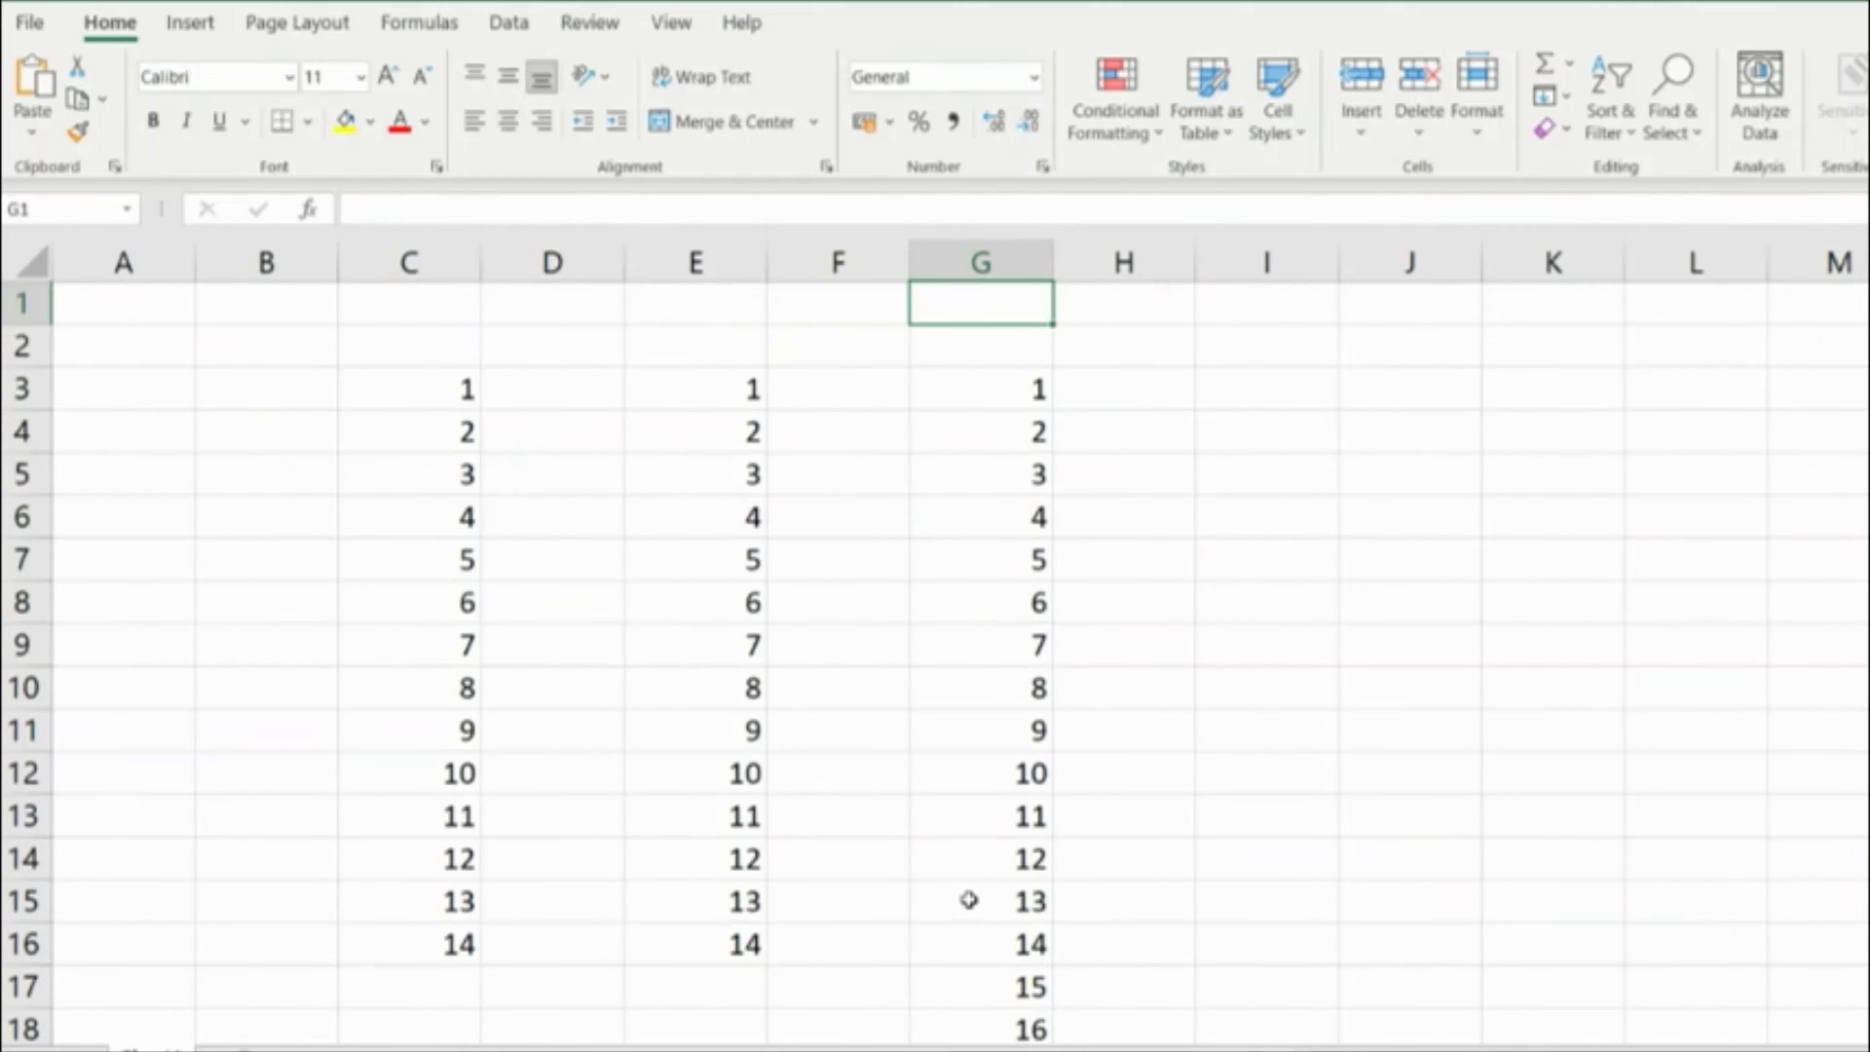
- Enter the starting value 1 in cell I3 and keep that cell selected
{"action": "key", "text": "Down"}
{"action": "key", "text": "Down"}
{"action": "key", "text": "Right"}
{"action": "key", "text": "Right"}
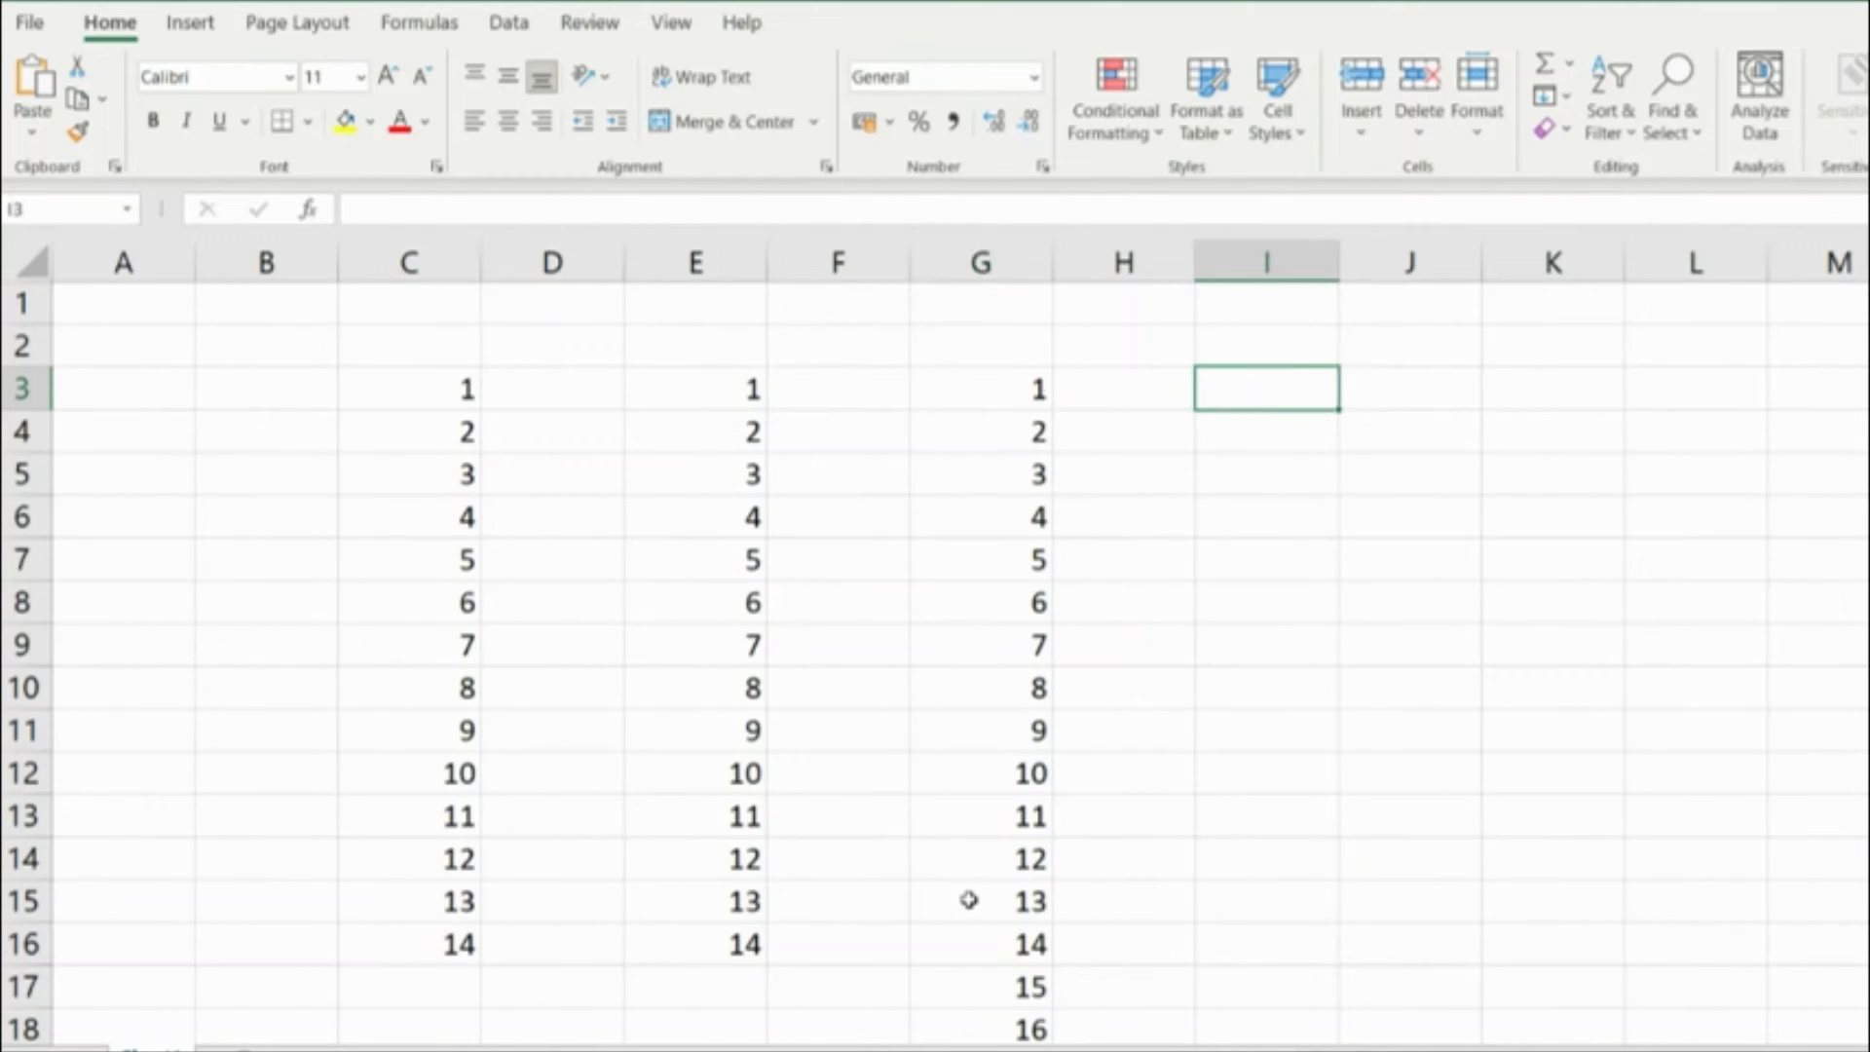
{"action": "key", "text": "Left"}
{"action": "key", "text": "Right"}
{"action": "key", "text": "Right"}
{"action": "key", "text": "Left"}
{"action": "key", "text": "Left"}
{"action": "key", "text": "Right"}
{"action": "type", "text": "1"}
{"action": "key", "text": "ctrl+Return"}
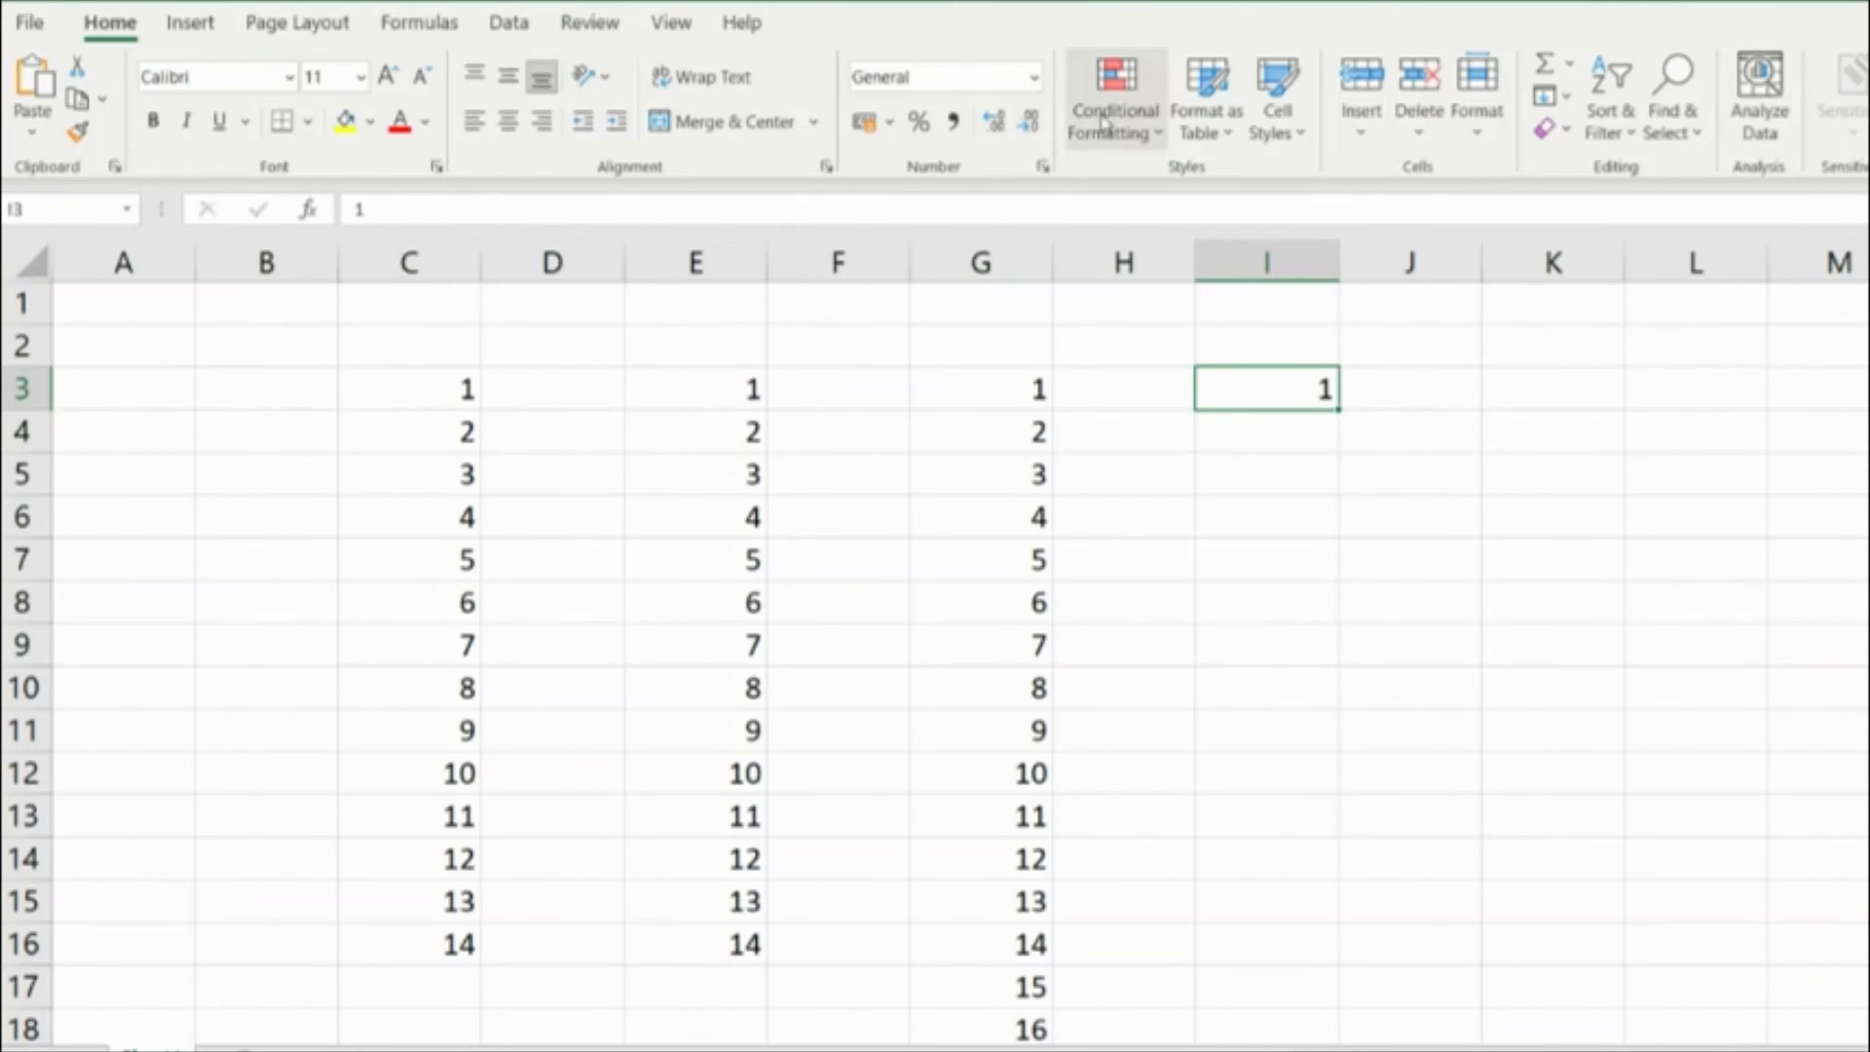
- Fill a linear series across row 3 from I3 with a step value of 3 and a stop value of 10
{"action": "left_click", "coordinate": [1556, 95]}
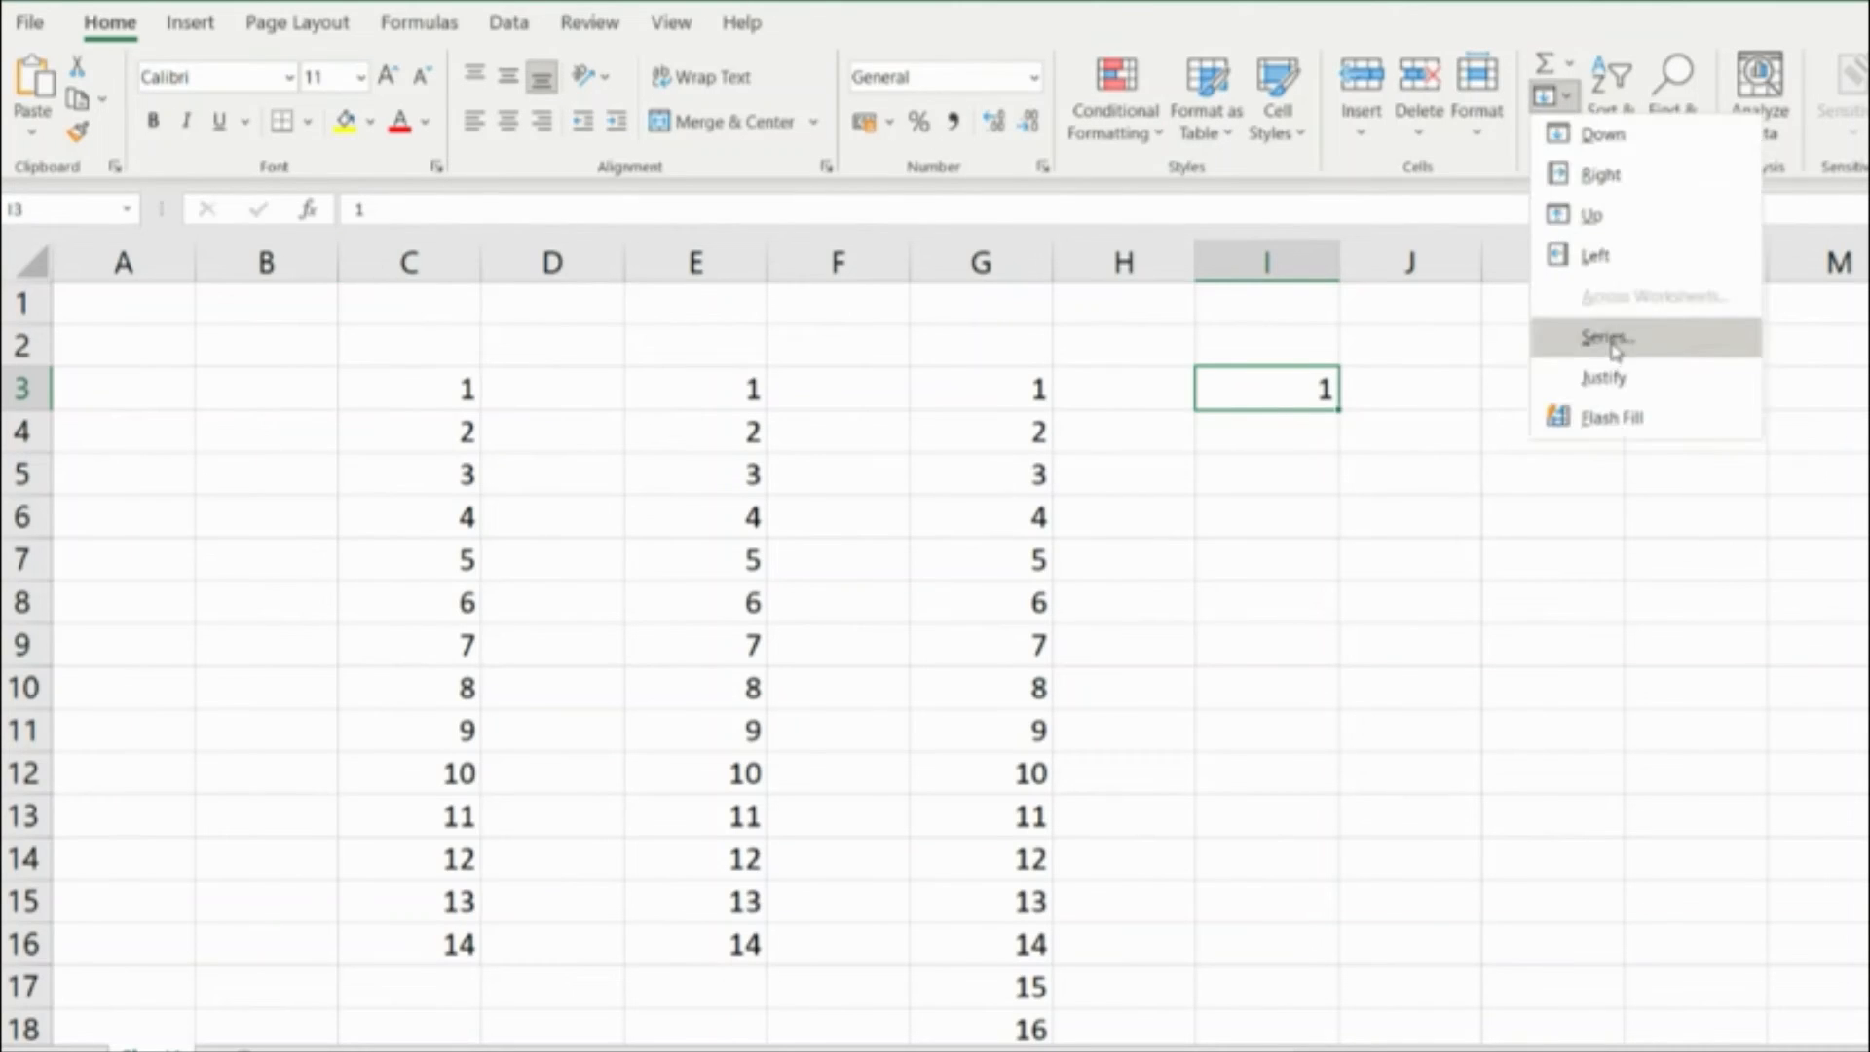
{"action": "left_click", "coordinate": [1607, 337]}
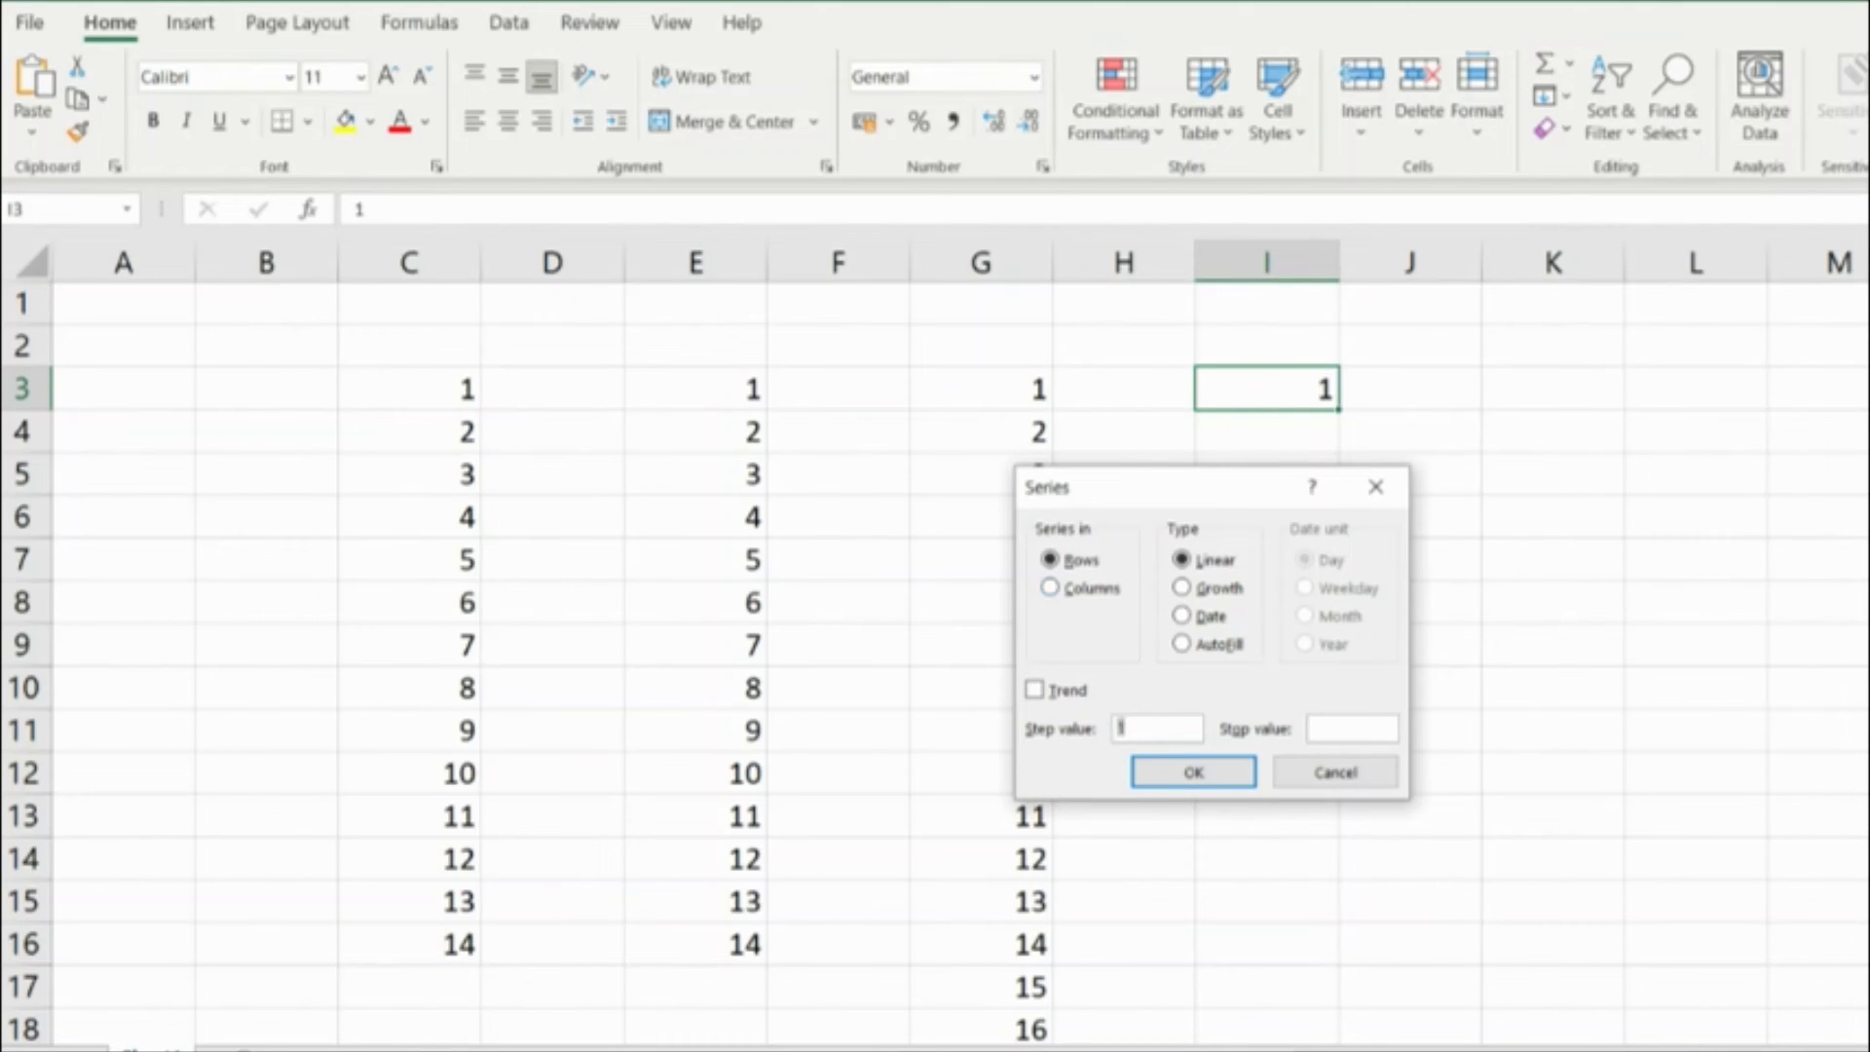
{"action": "key", "text": "BackSpace"}
{"action": "type", "text": "3"}
{"action": "left_click", "coordinate": [1352, 728]}
{"action": "type", "text": "10"}
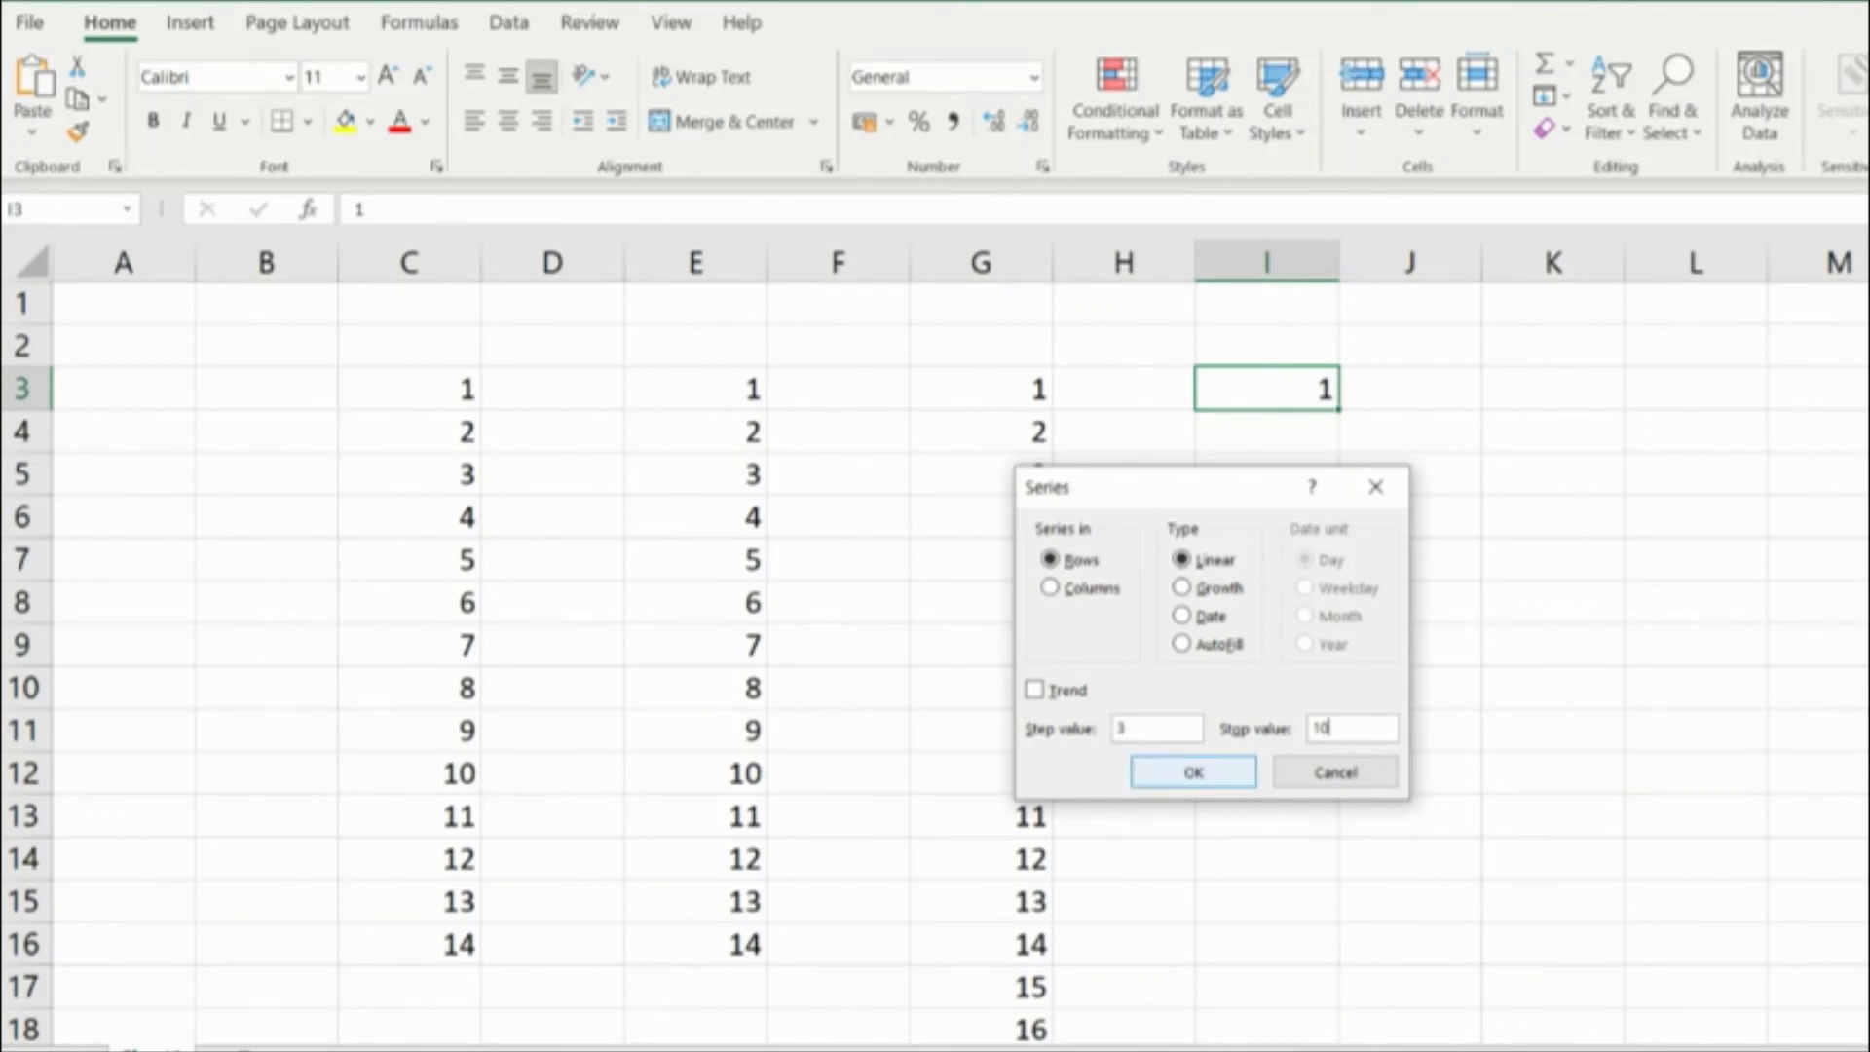
{"action": "left_click", "coordinate": [1160, 778]}
{"action": "left_click", "coordinate": [1306, 492]}
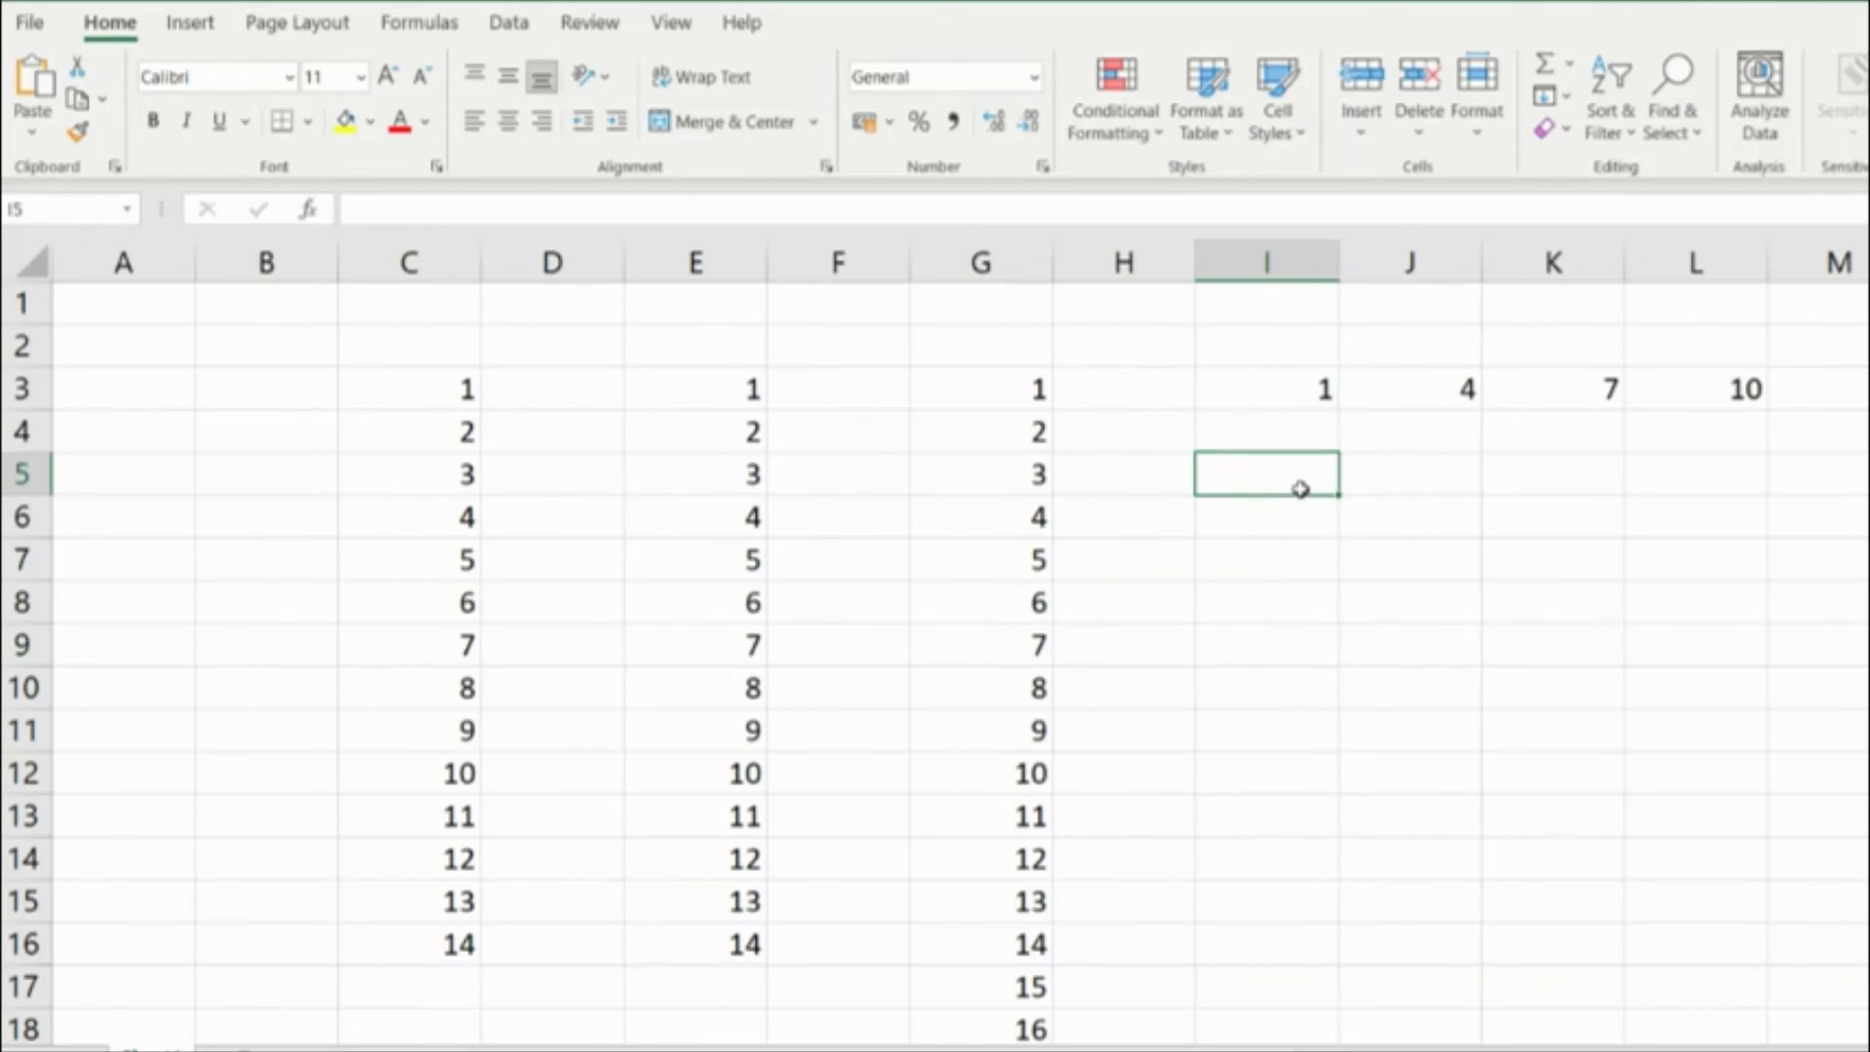
{"action": "left_click", "coordinate": [1303, 389]}
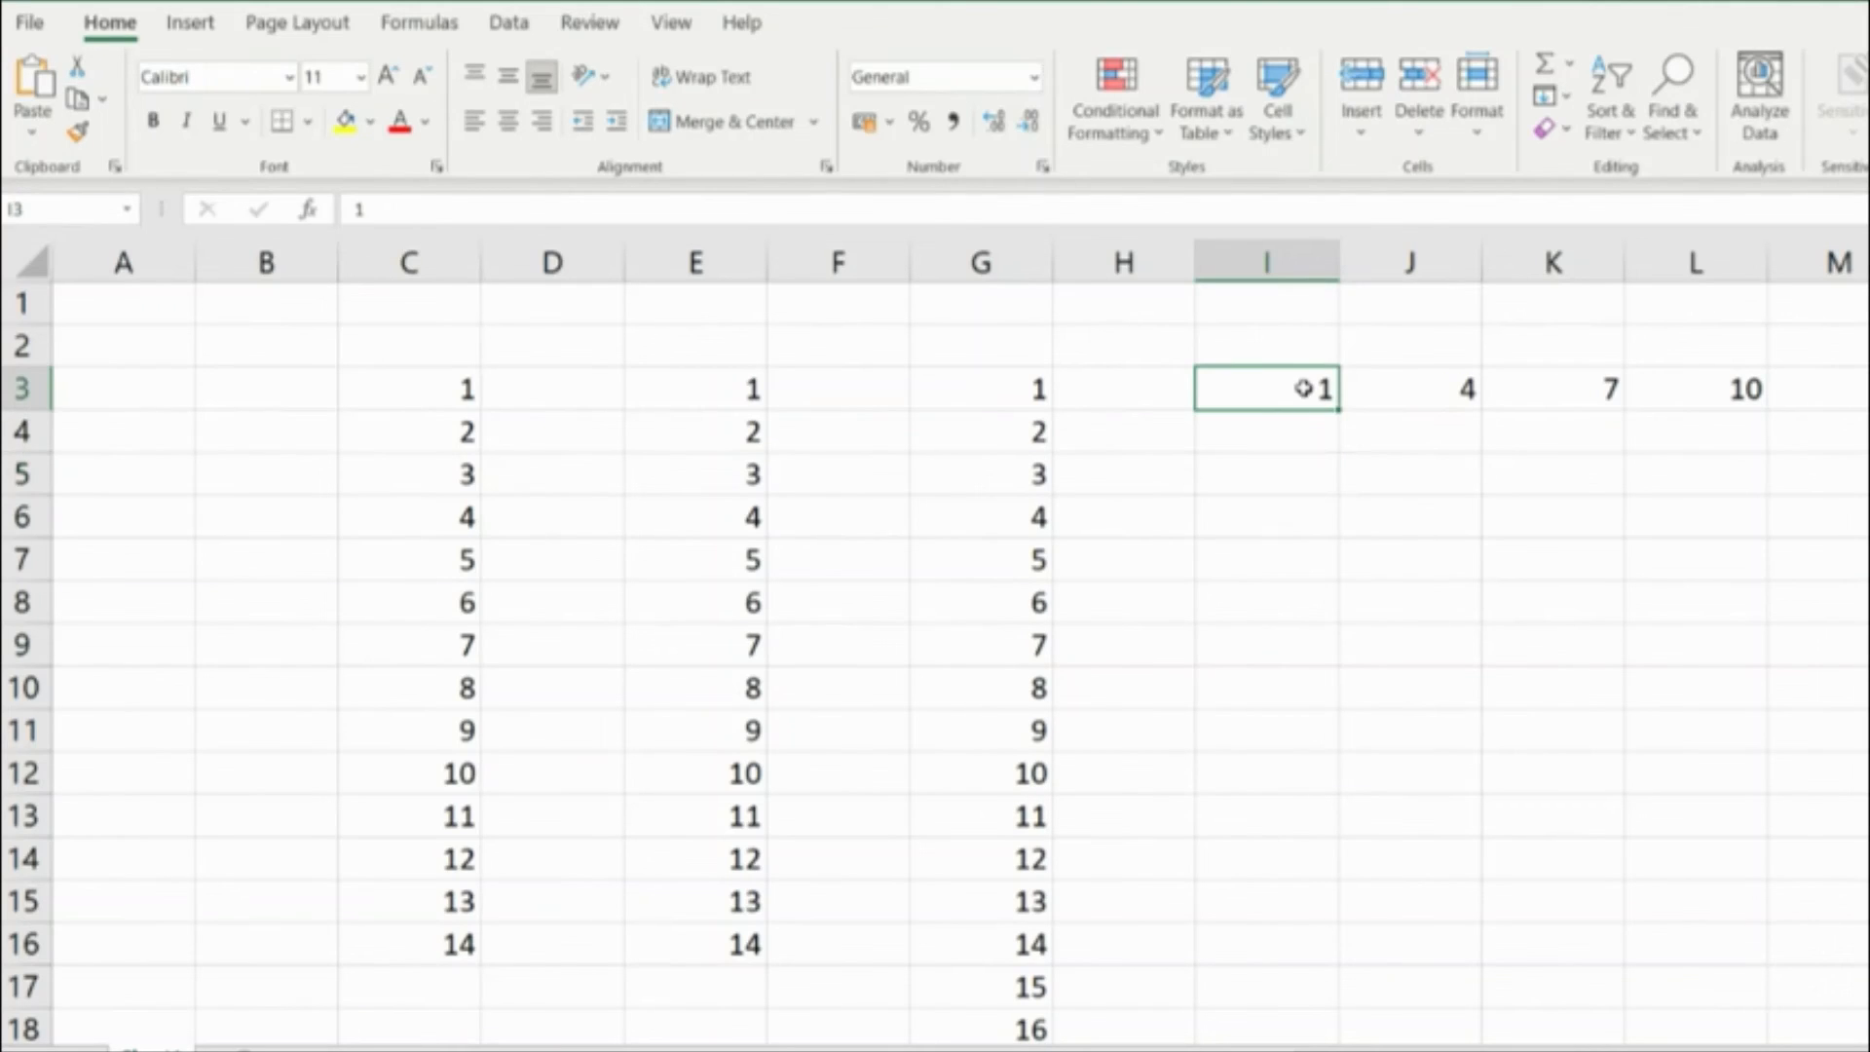
{"action": "left_click", "coordinate": [1432, 389]}
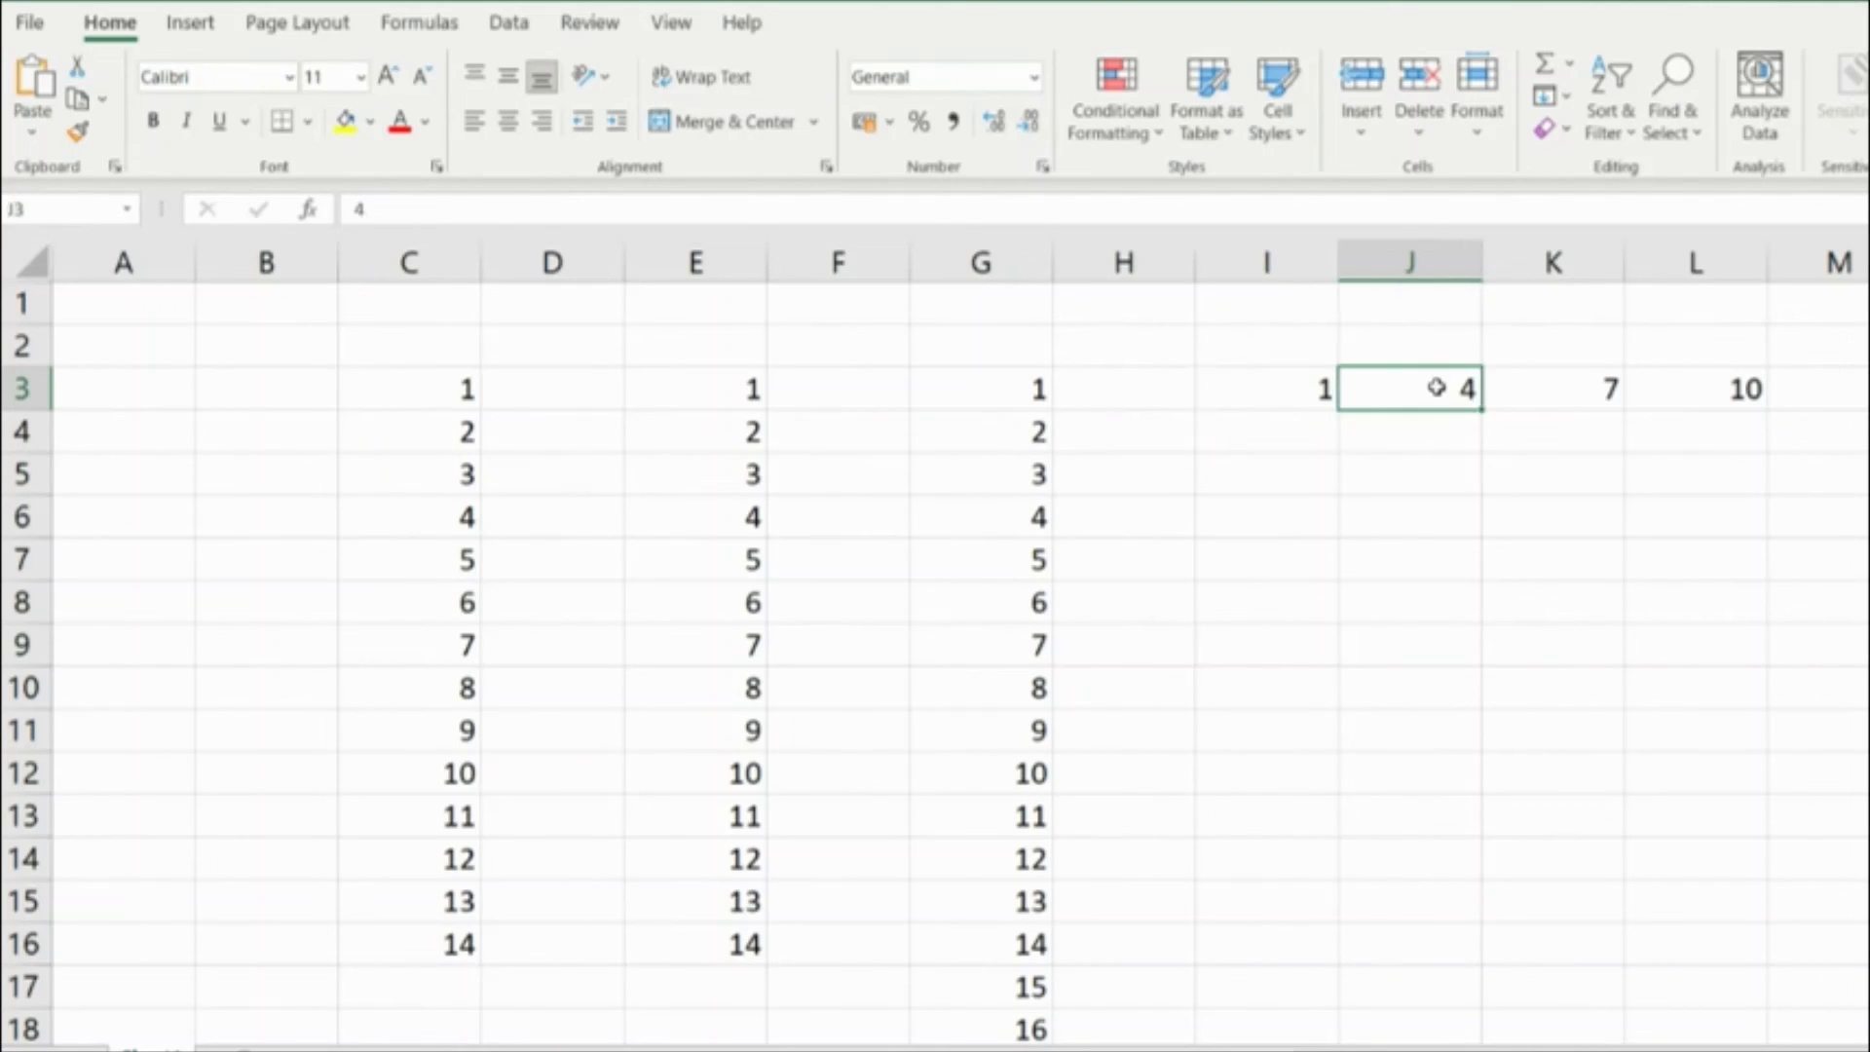
{"action": "left_click", "coordinate": [1527, 390]}
{"action": "left_click", "coordinate": [1710, 380]}
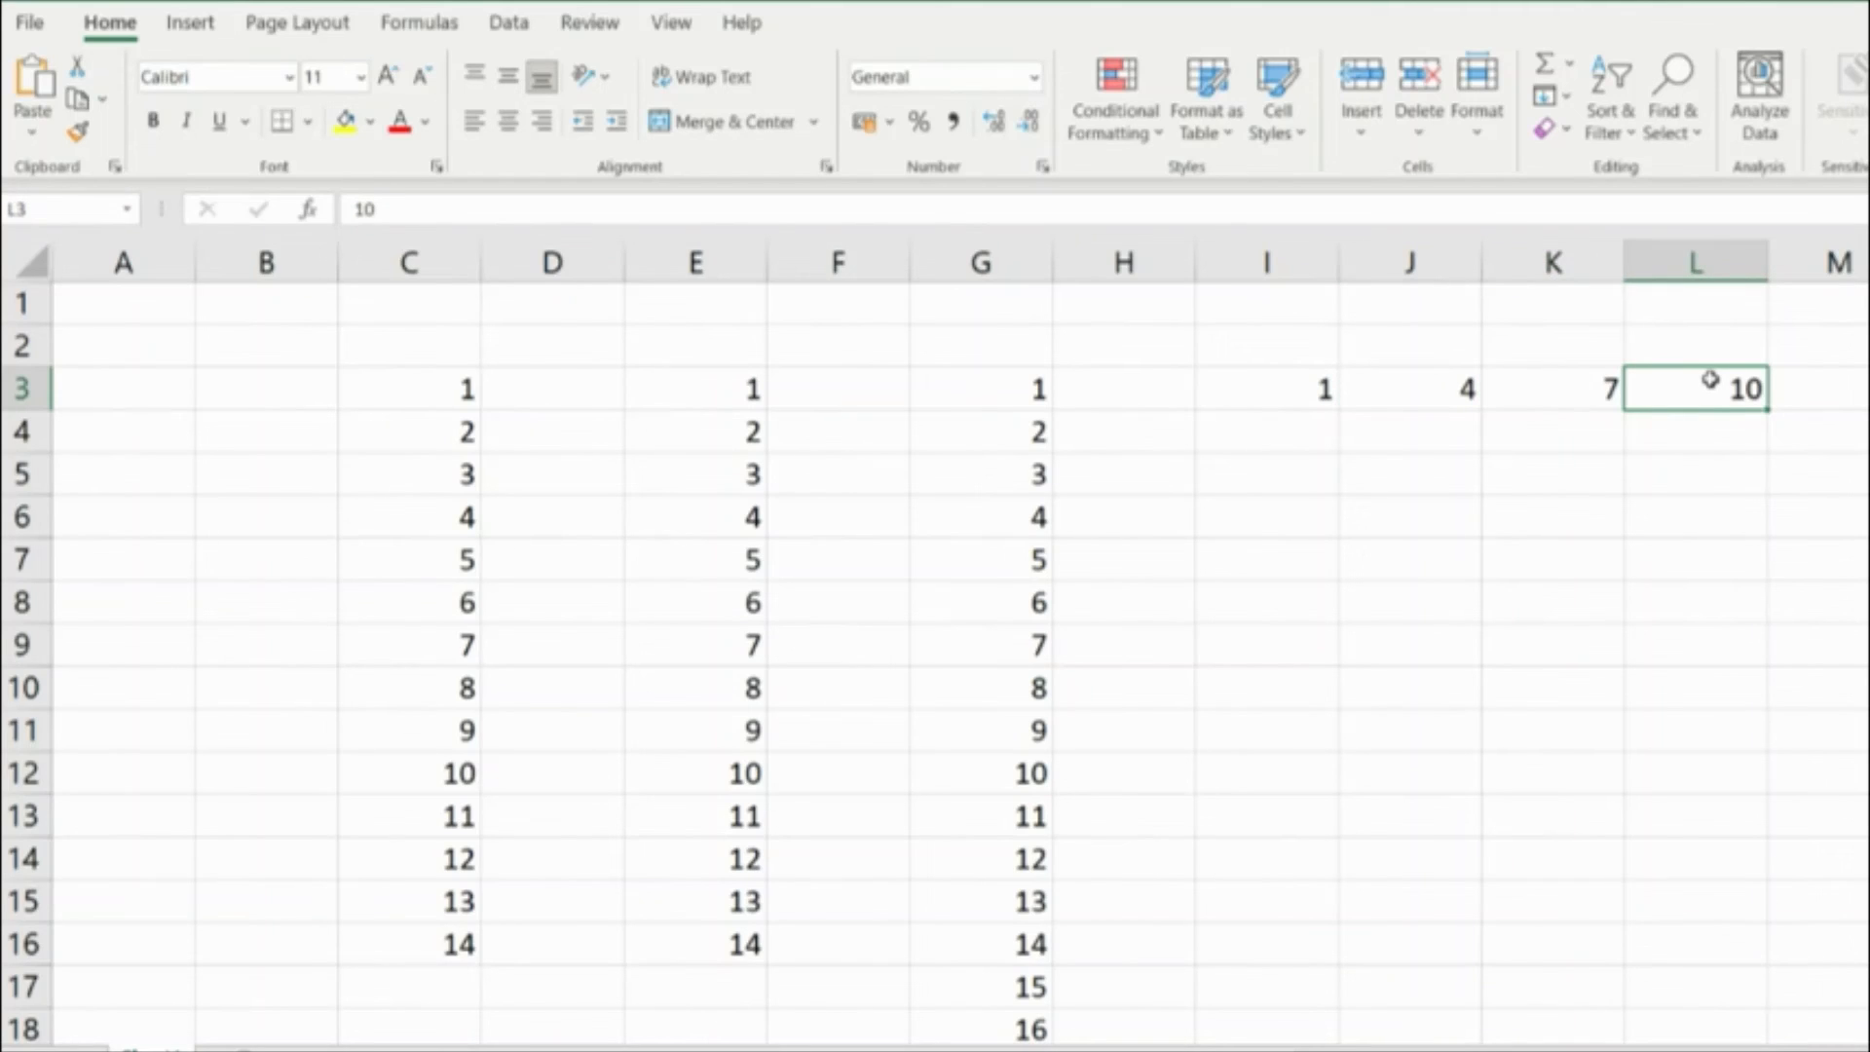
{"action": "left_click", "coordinate": [1280, 461]}
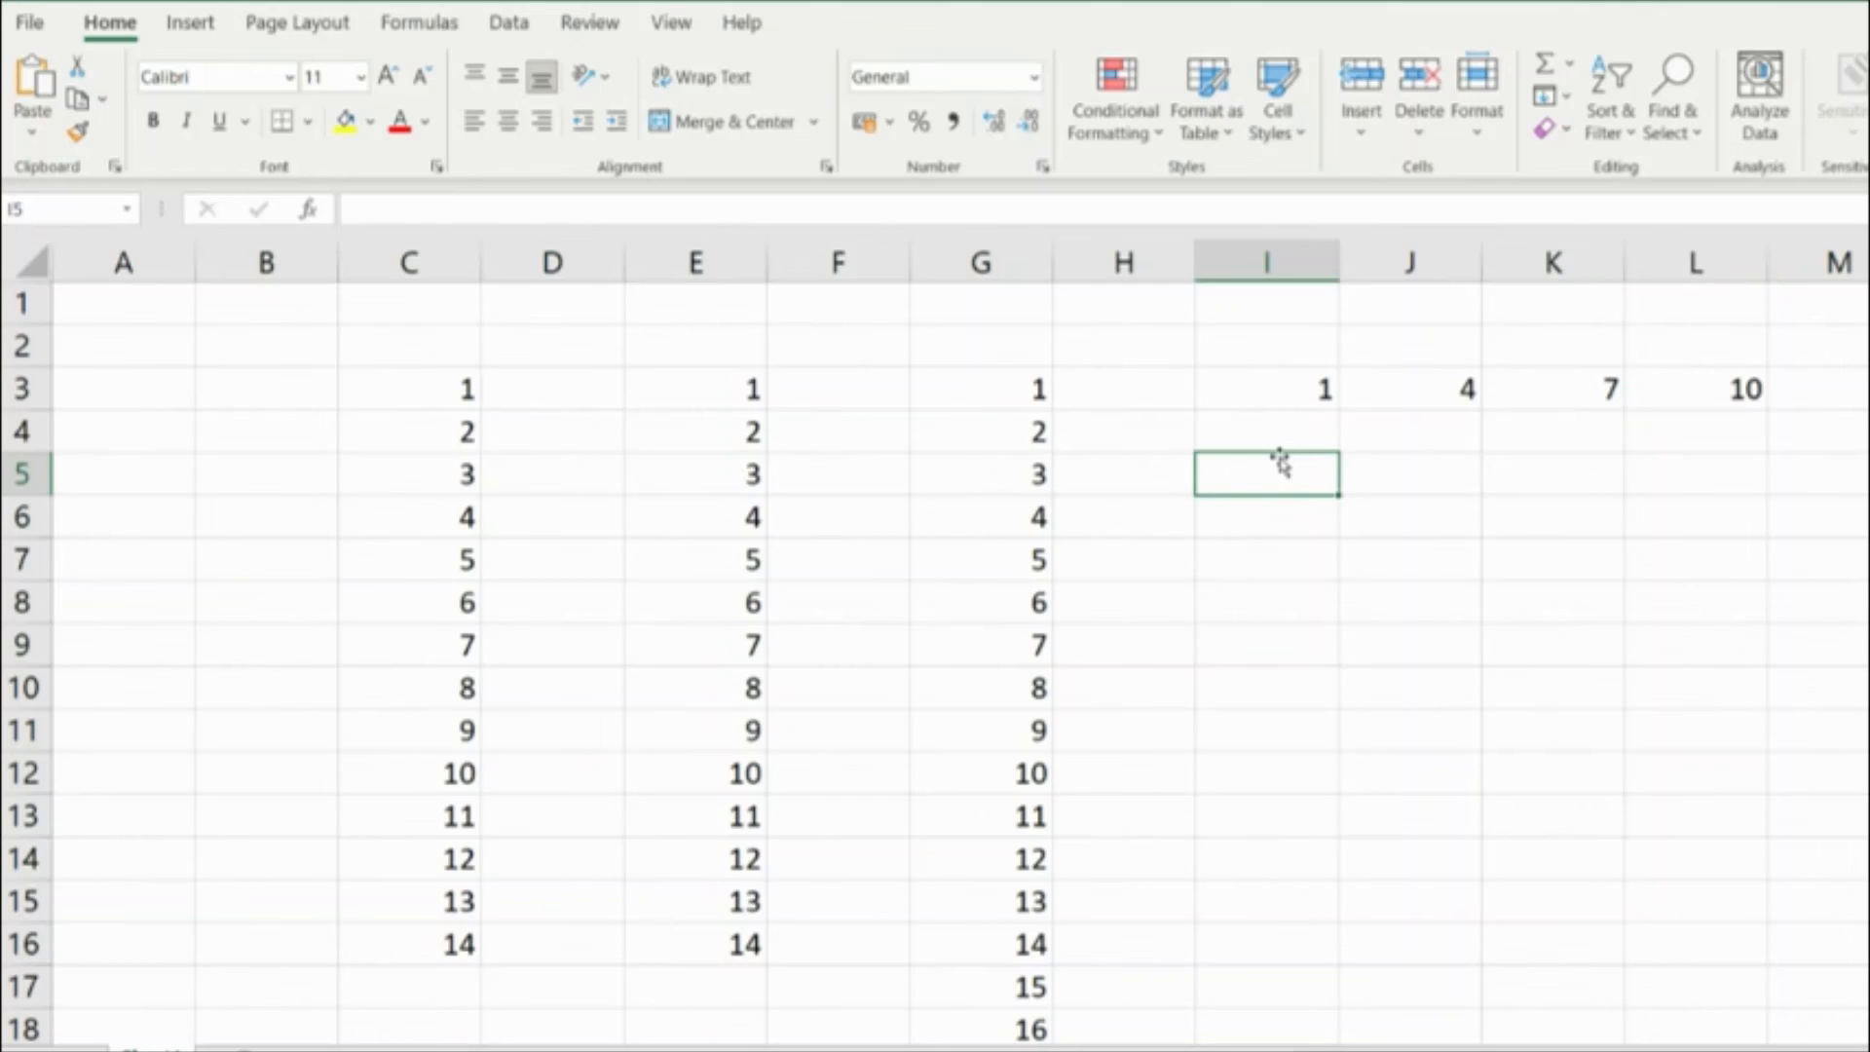